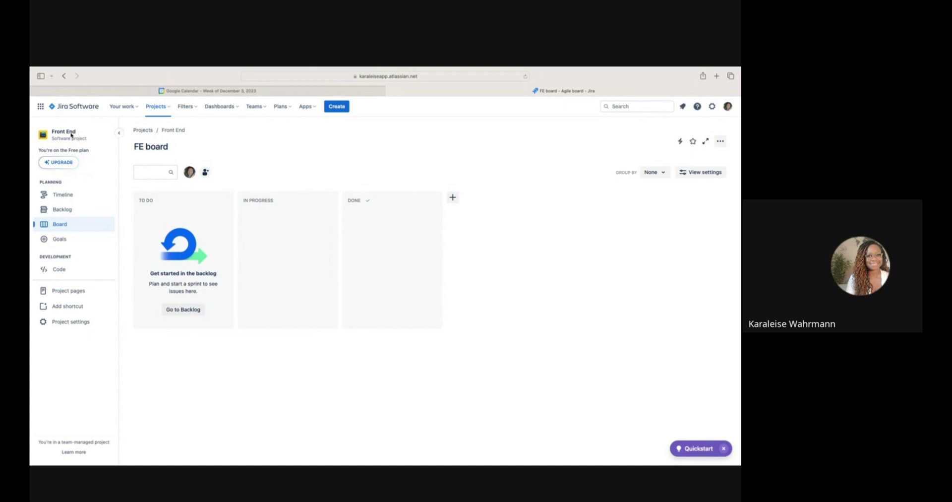
Switch from the empty FE board to the Front End project's backlog
click(62, 211)
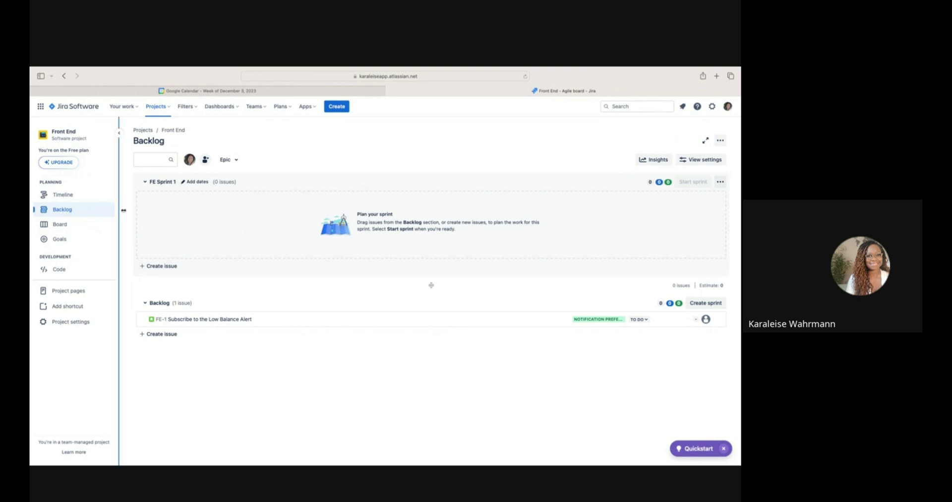
Try repositioning FE-1 'Subscribe to the Low Balance Alert' in the backlog, then open its detail panel
mouse_move(199, 315)
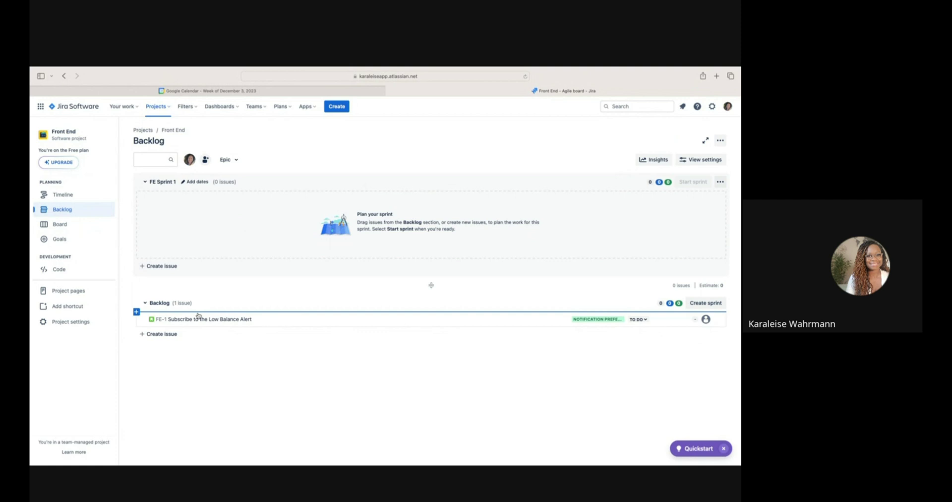
drag(198, 315, 219, 336)
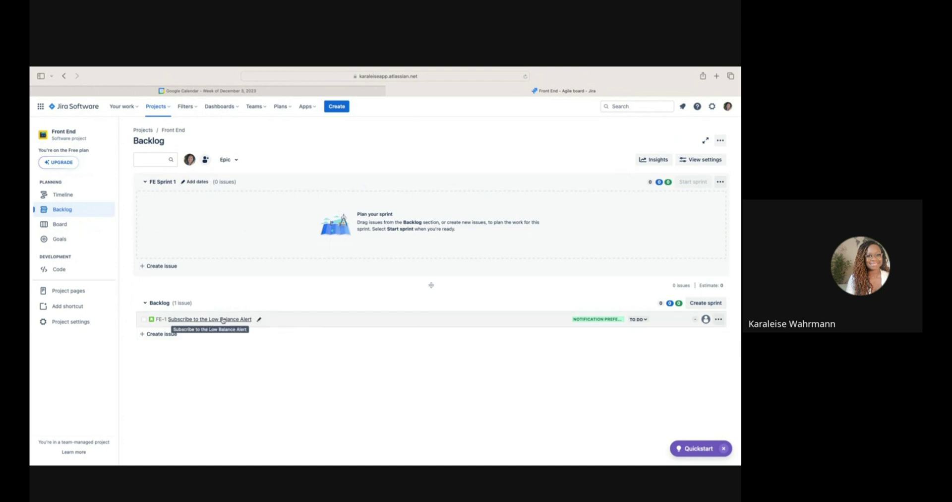
click(223, 320)
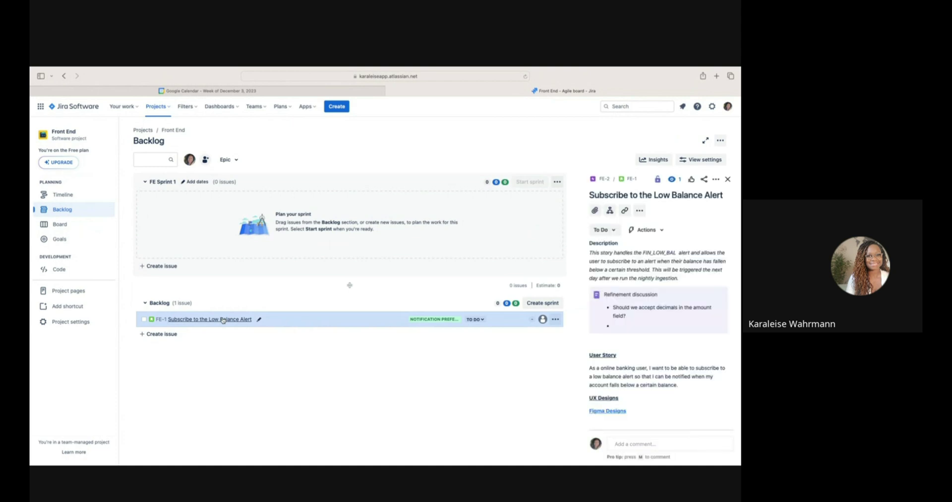
Review FE-1's full page in a new tab, including acceptance criteria and error states, then return to the backlog
click(634, 180)
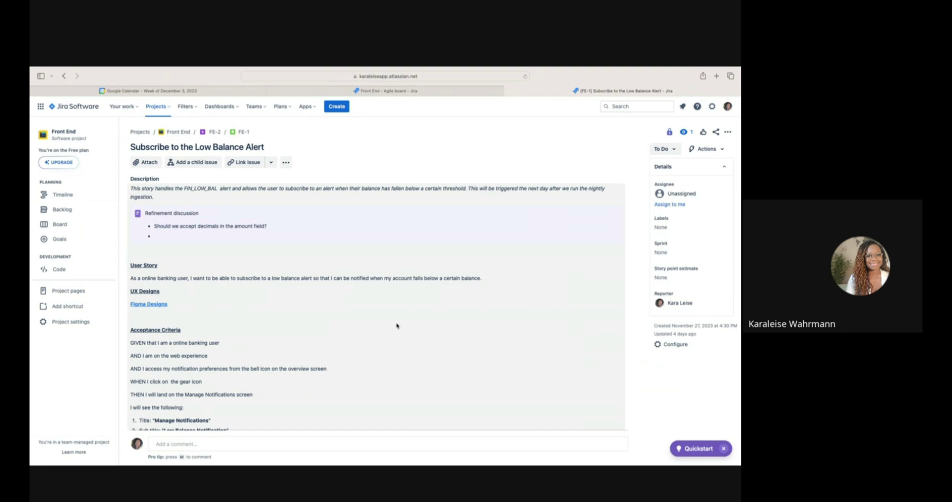
scroll(396, 326, down, 5)
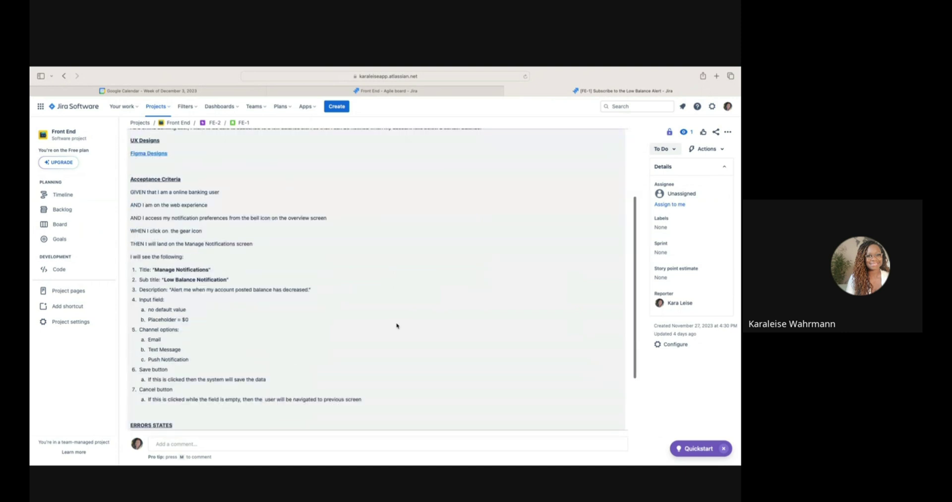
scroll(396, 325, down, 1)
scroll(201, 289, down, 5)
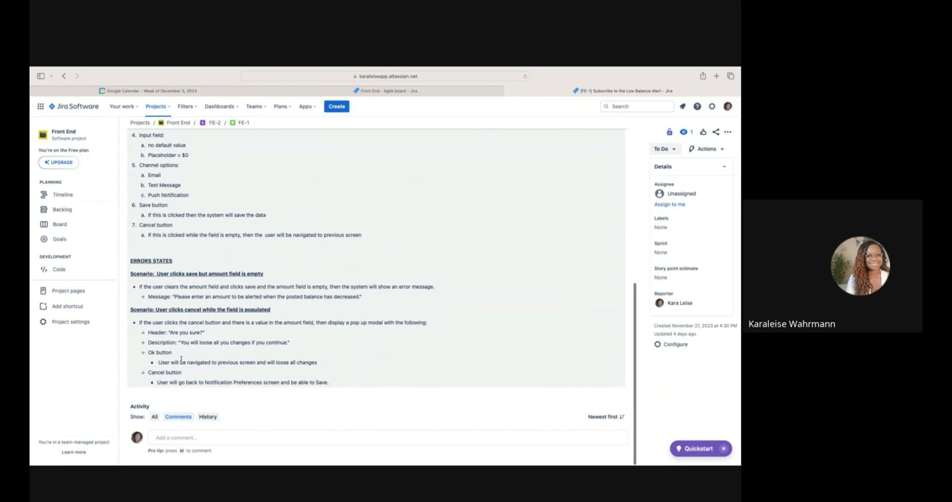
scroll(181, 358, up, 10)
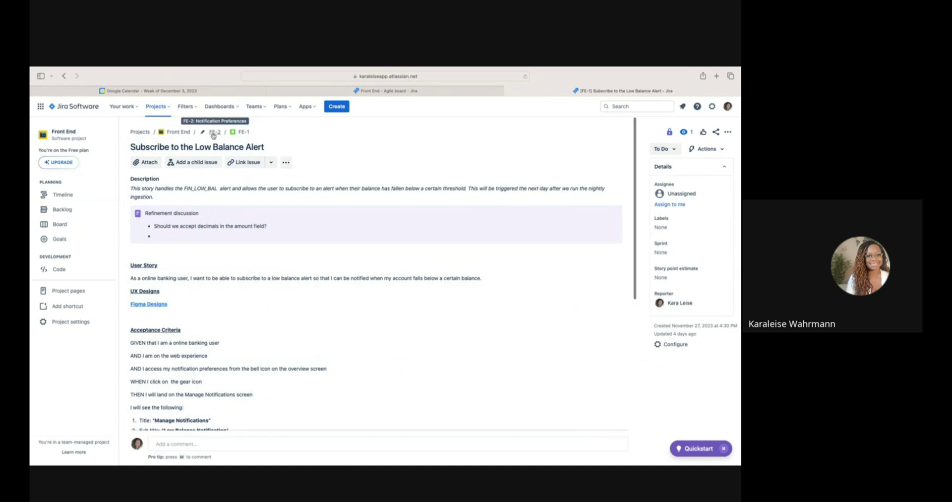
click(73, 208)
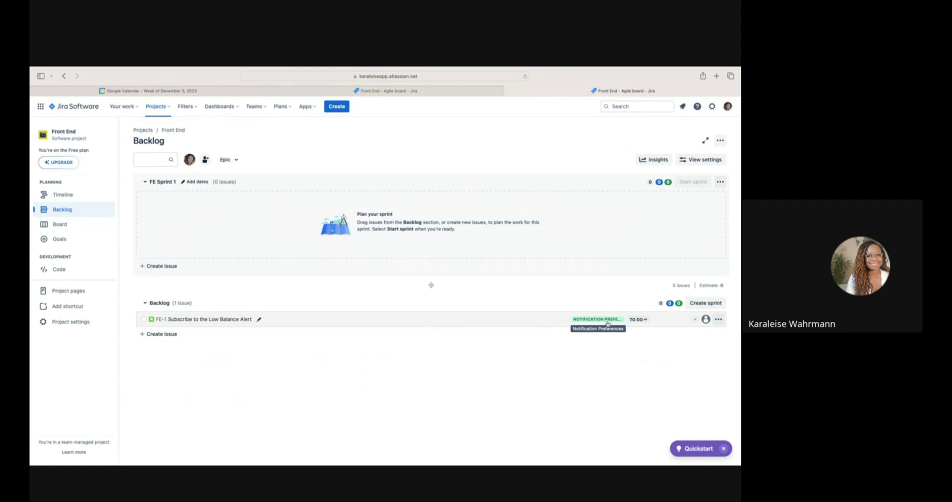
Check FE-1's epic link options, then reopen FE-1's detail panel
click(603, 320)
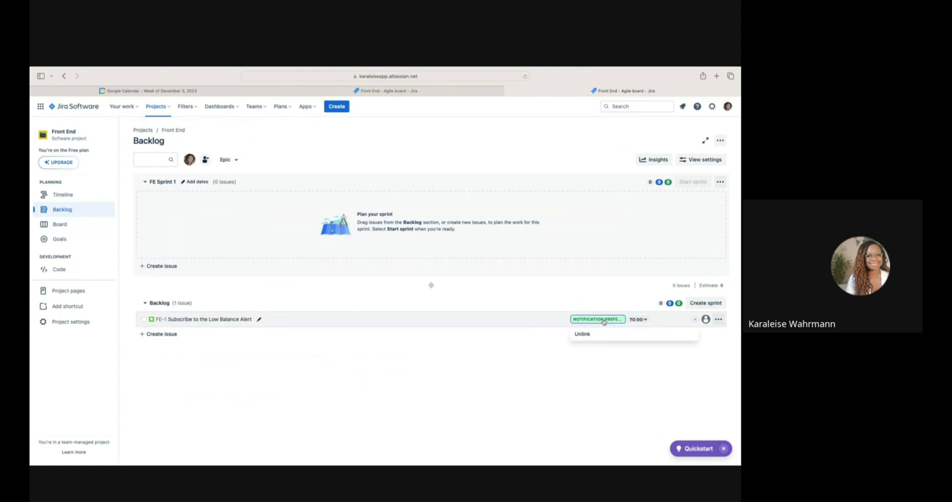
click(601, 321)
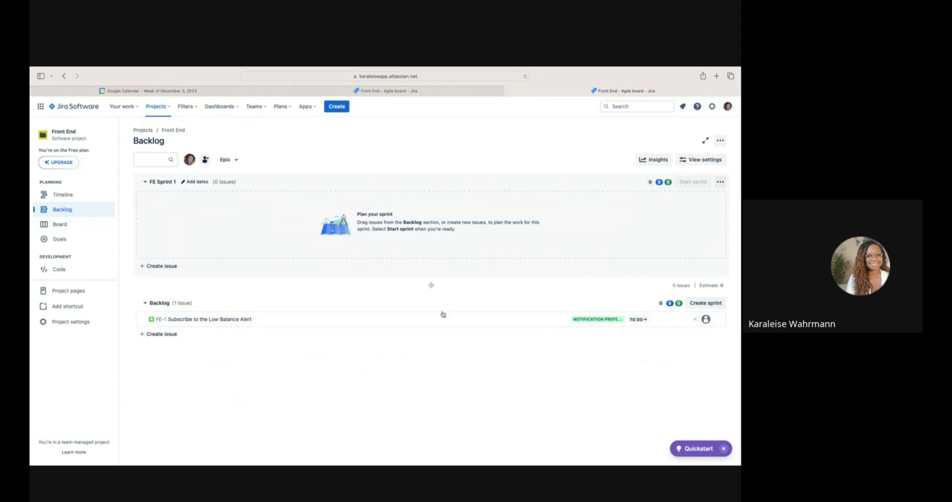
click(222, 323)
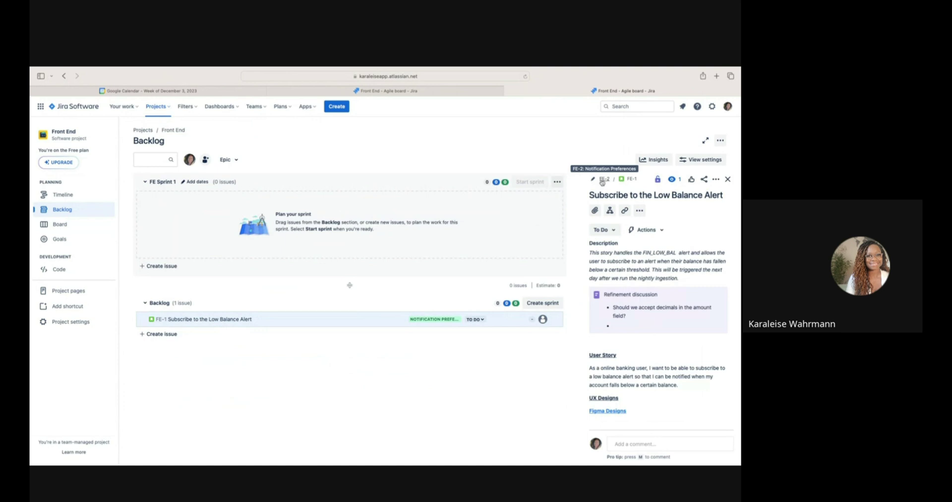
Open parent epic FE-2 'Notification Preferences' as a full page in a new tab
click(602, 181)
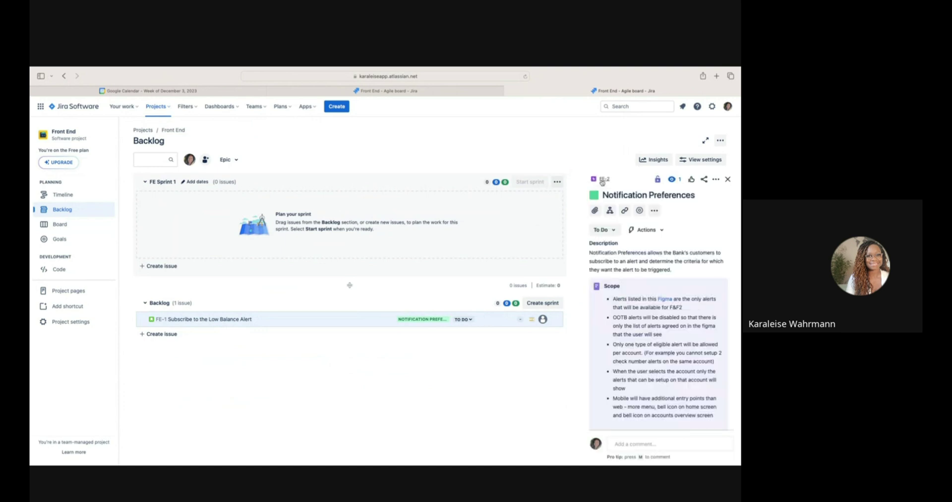
click(602, 182)
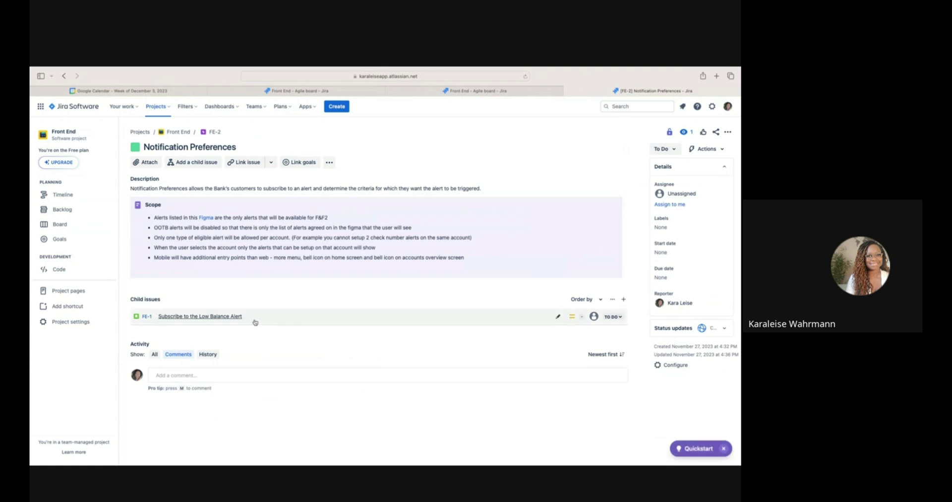
mouse_move(278, 323)
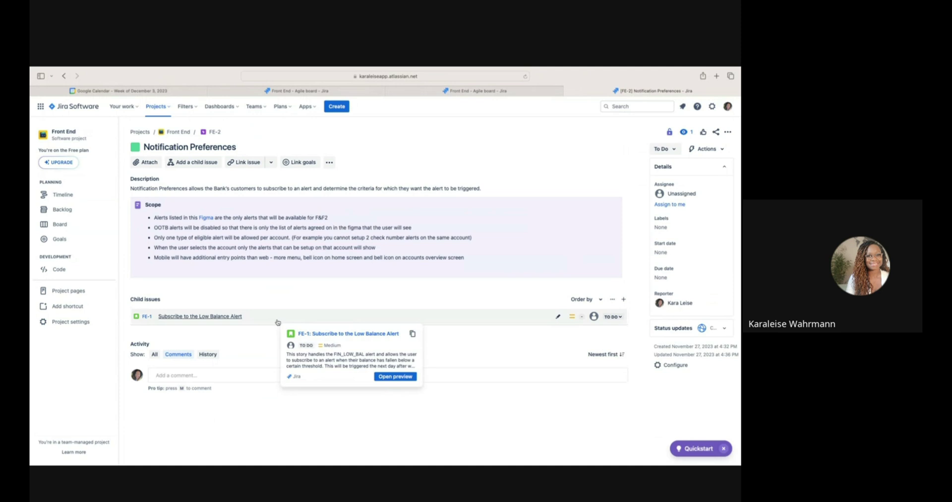
click(52, 225)
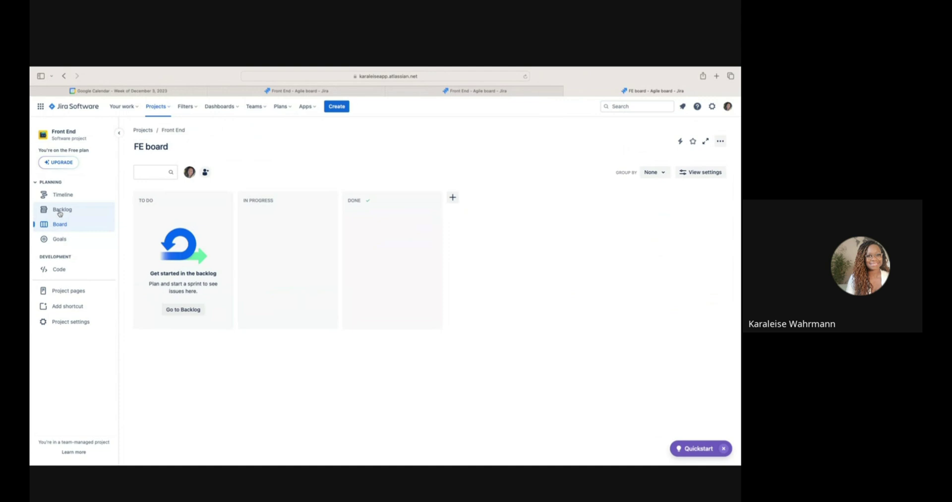
Start a new Story issue for the Front End (FE) project
click(335, 107)
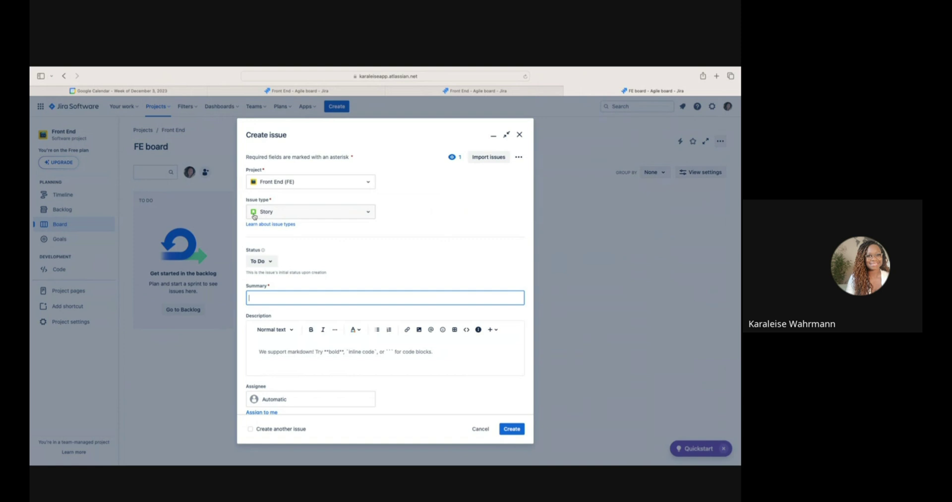
Create a Story with summary 'Contacts', saved as FE-3 in Front End
click(367, 212)
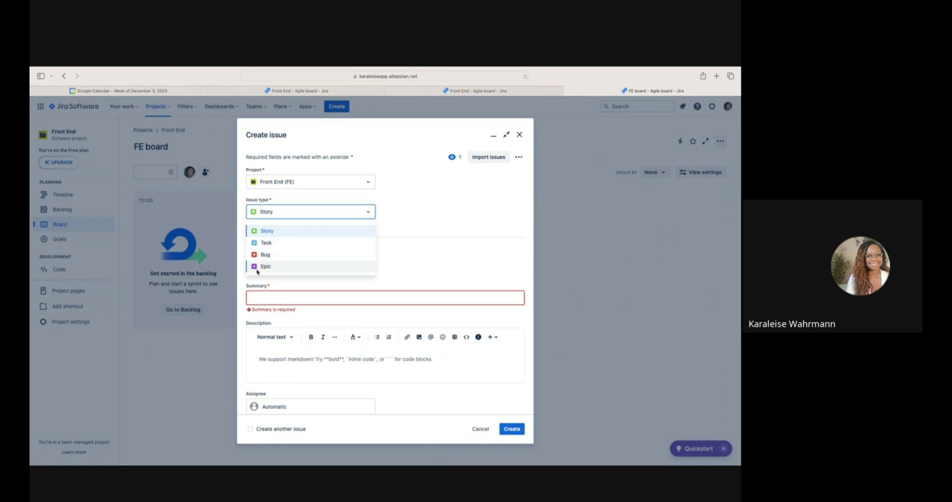
click(269, 293)
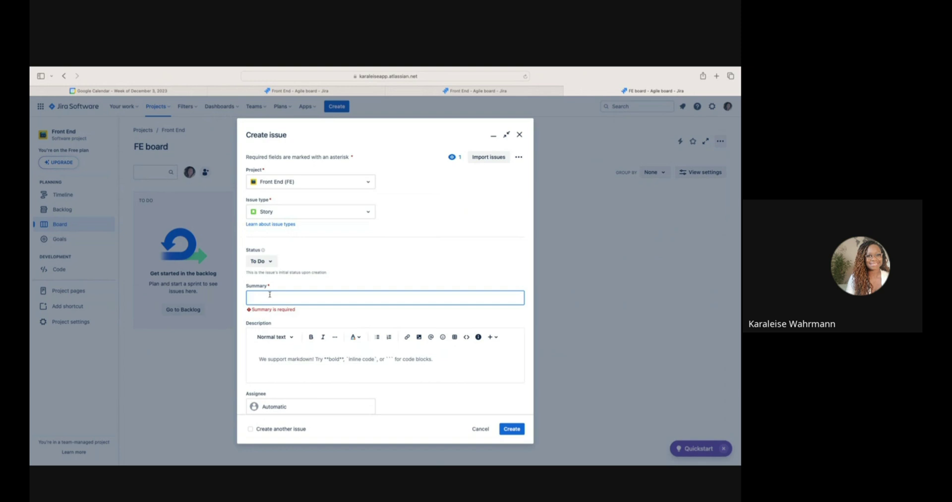
text(Contacts)
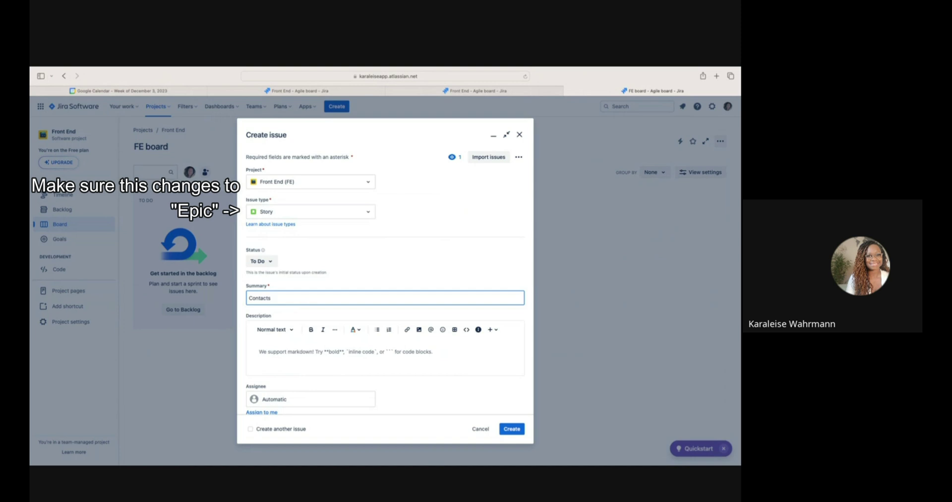
scroll(341, 338, down, 2)
scroll(341, 338, down, 5)
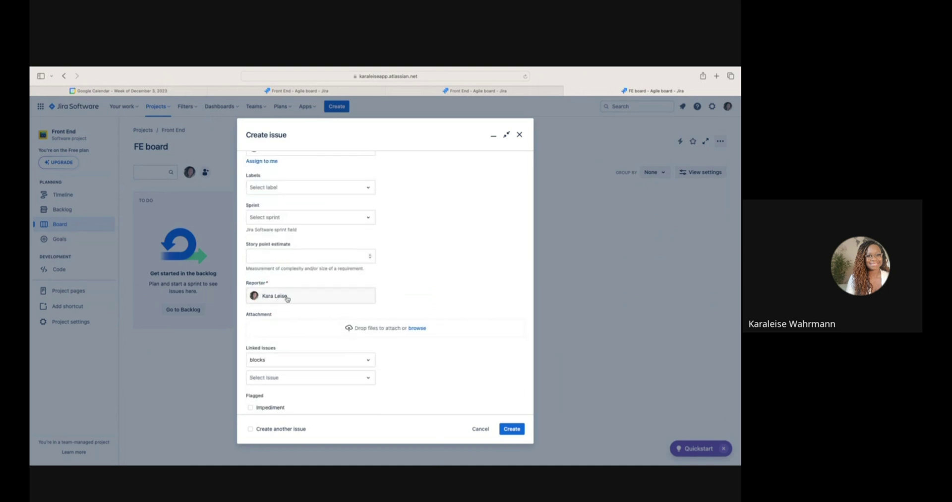
scroll(298, 298, down, 1)
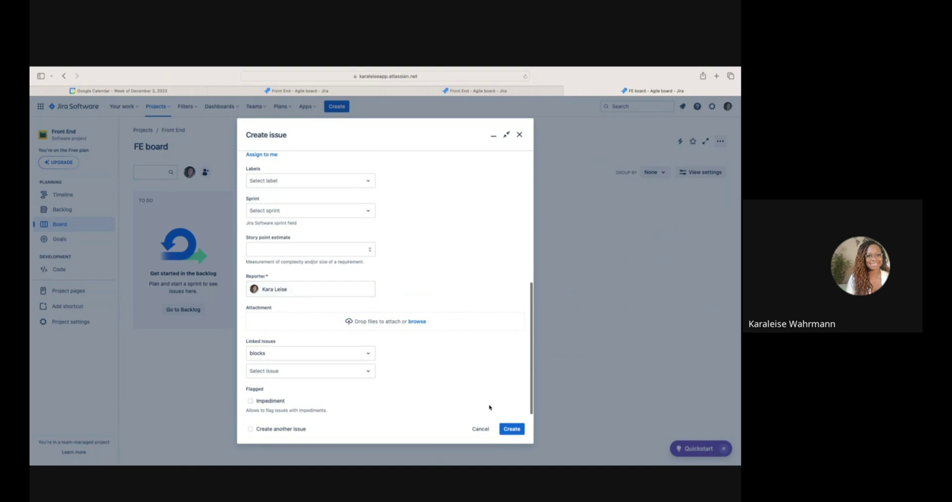
click(512, 429)
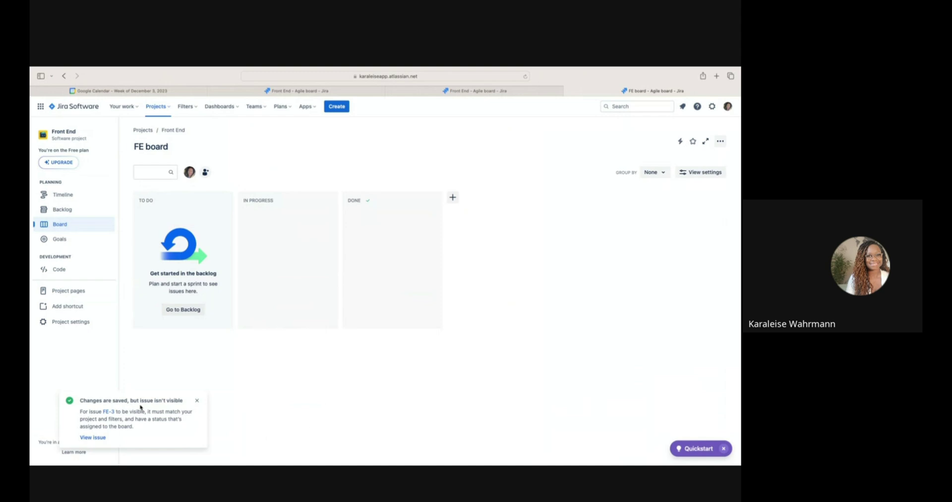
Open FE-3 Contacts from the backlog and bring up its further-actions menu
click(95, 441)
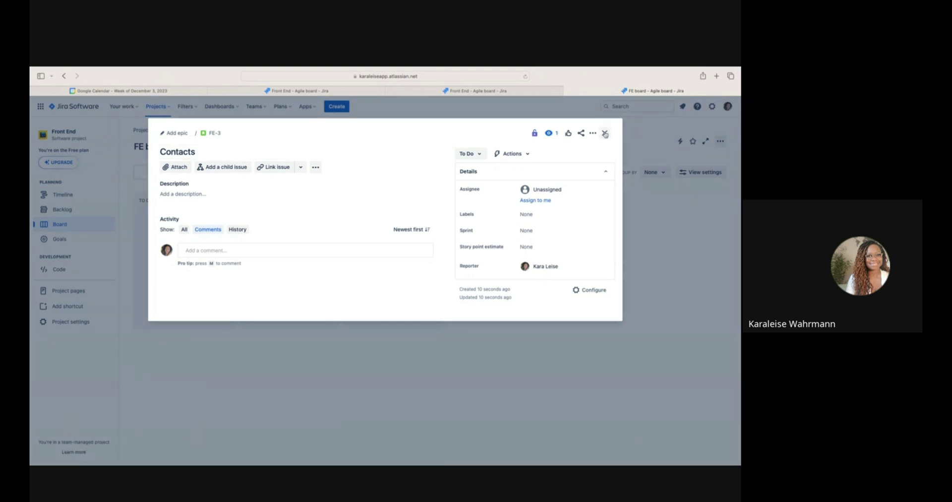
click(604, 133)
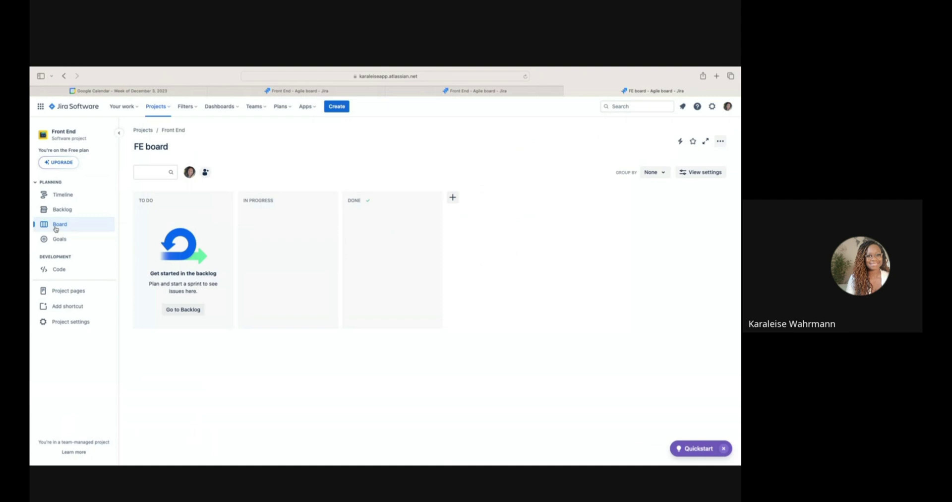
click(63, 209)
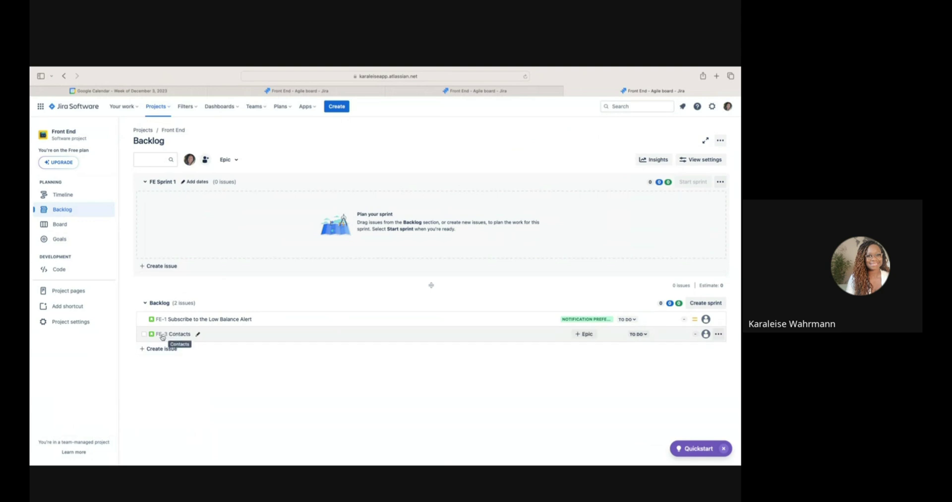
click(175, 334)
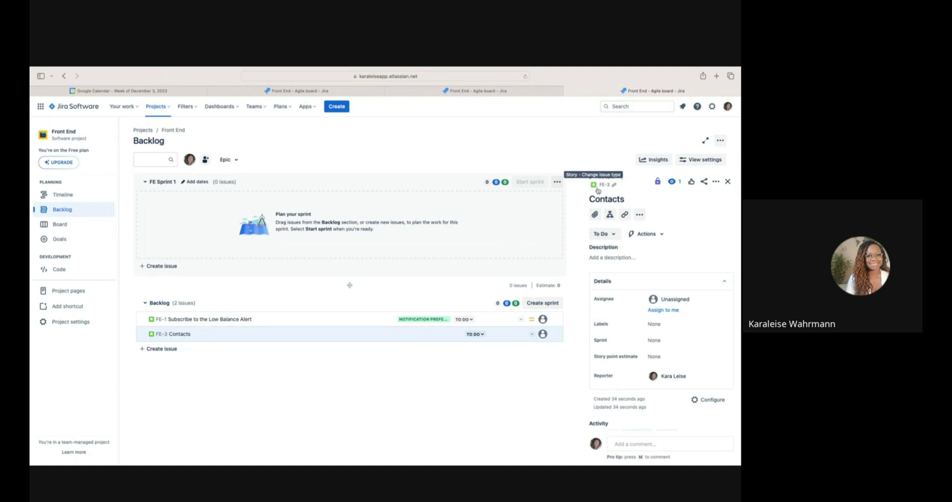
click(716, 182)
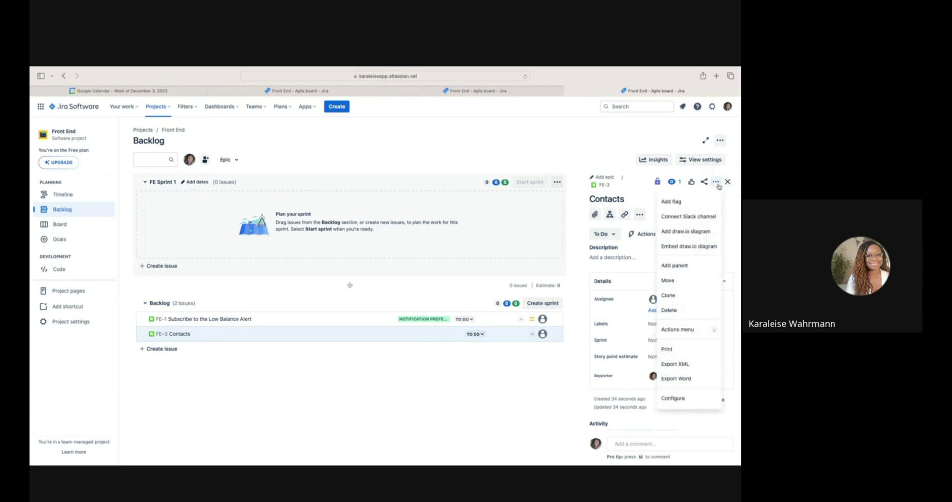
Move FE-3 Contacts within Front End, changing its issue type from Story to Epic
click(669, 284)
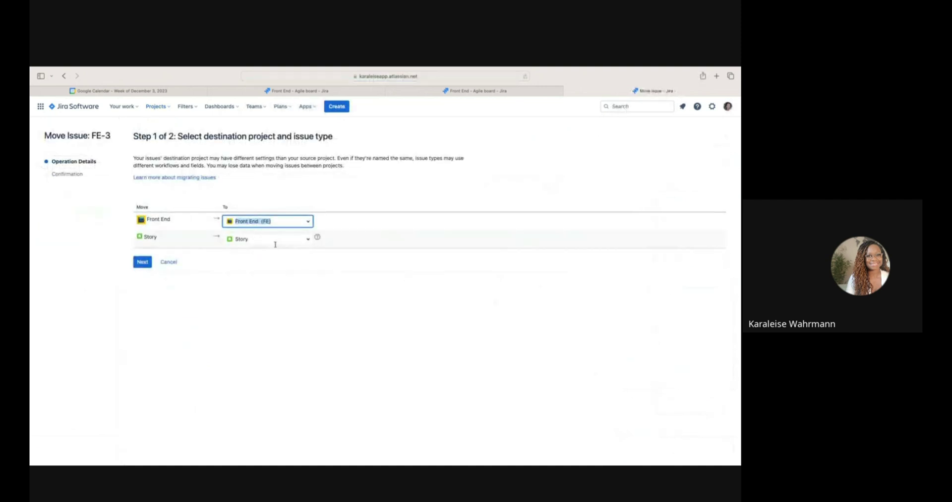
click(307, 242)
click(263, 281)
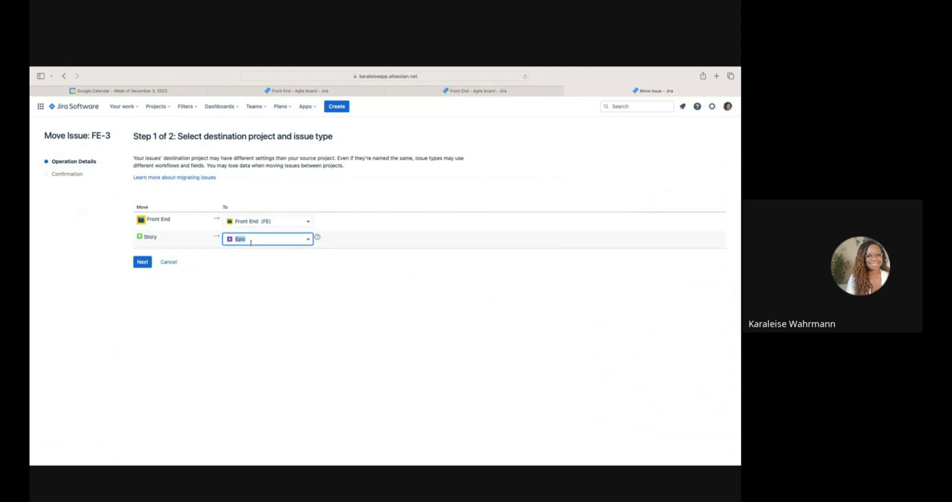
click(144, 262)
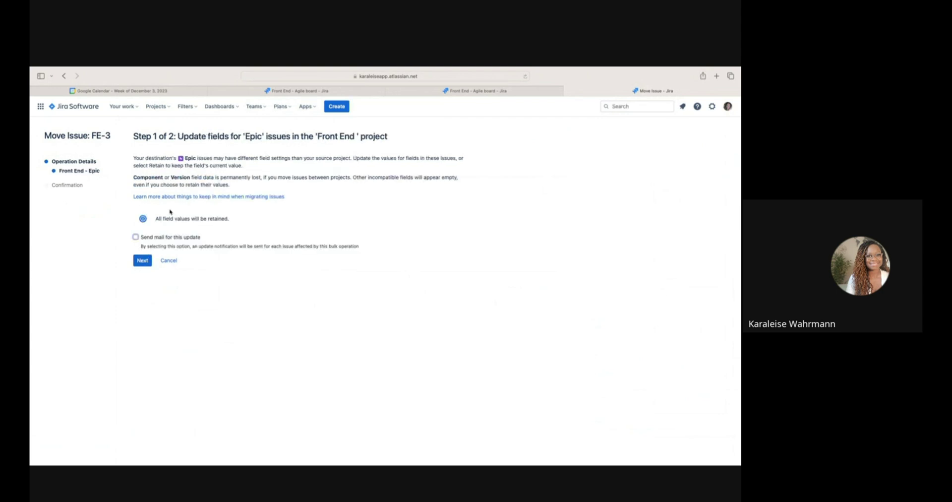
click(141, 263)
click(140, 262)
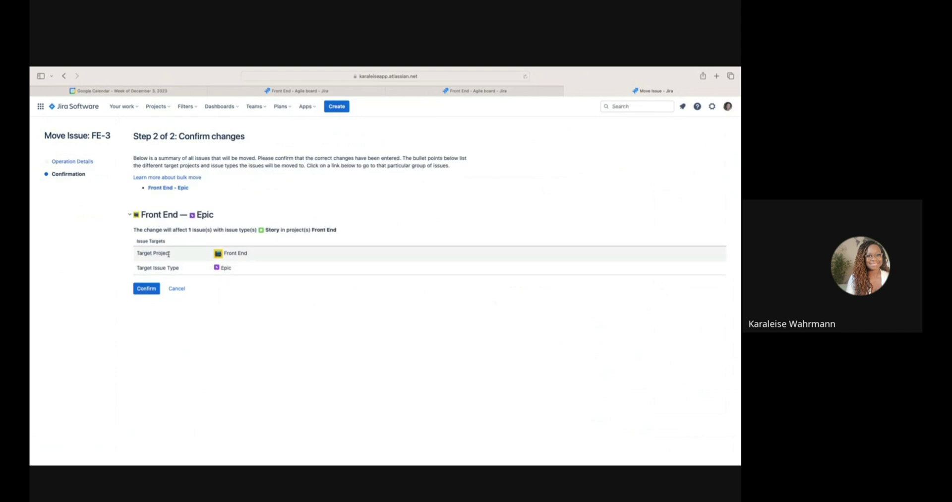
click(143, 294)
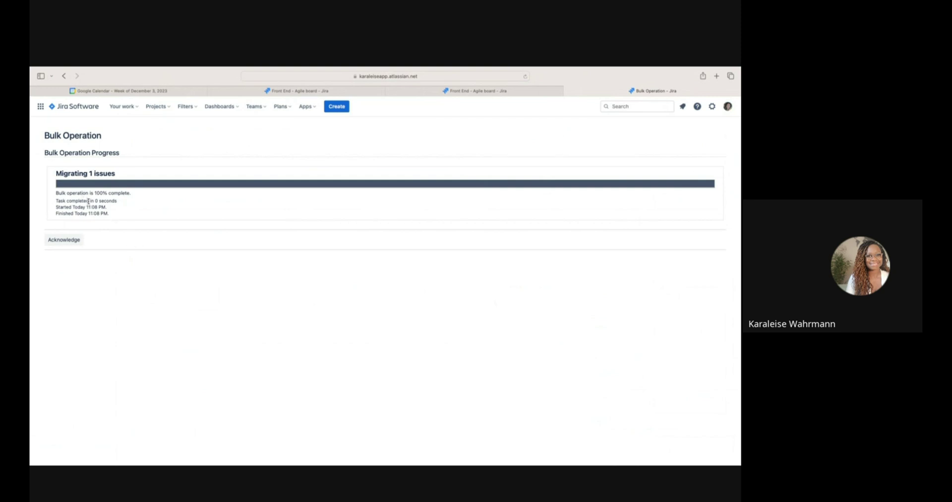
Acknowledge the finished migration and recolour the Contacts epic from purple to dark blue
click(65, 240)
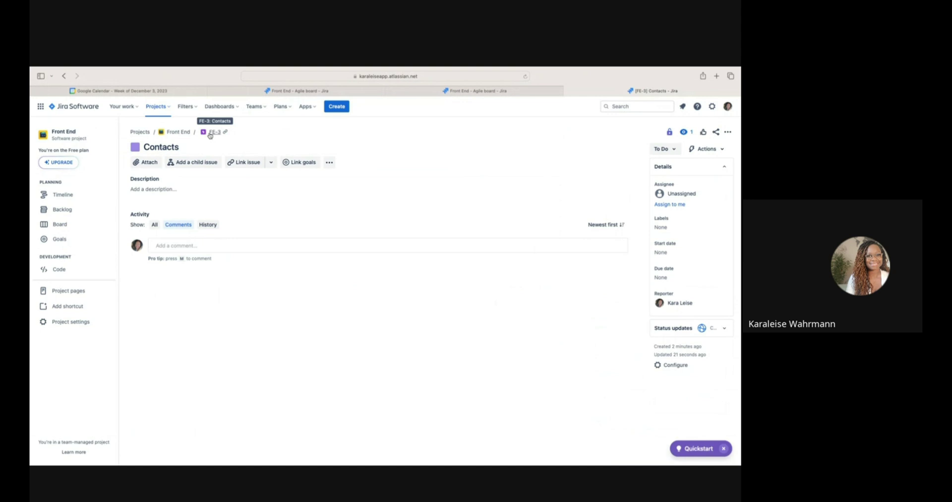
click(139, 151)
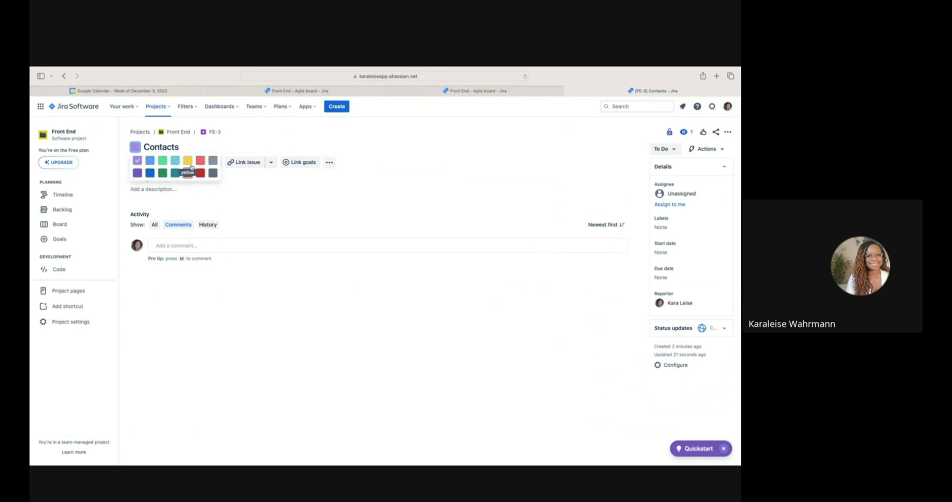
click(151, 173)
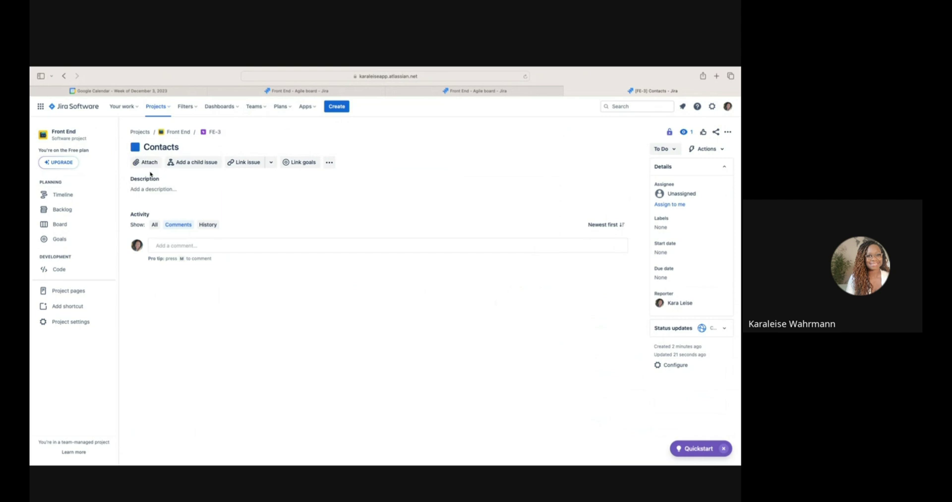
click(135, 147)
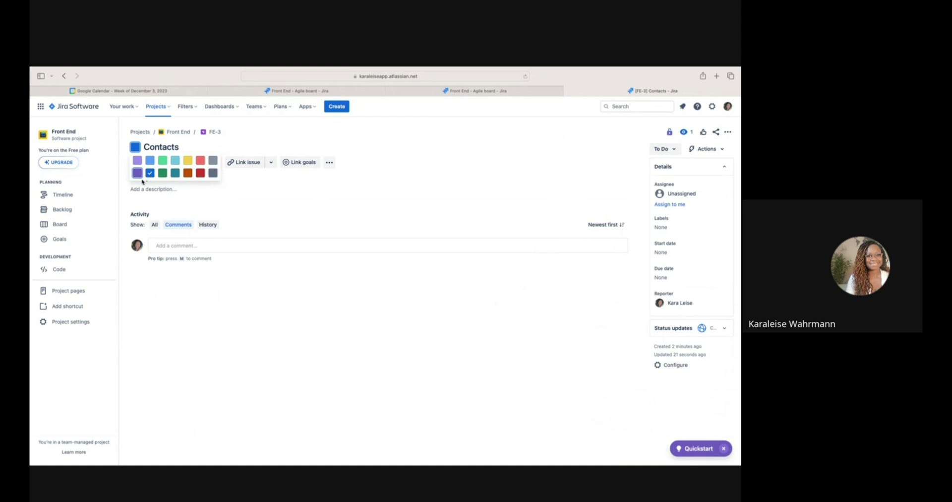
click(364, 139)
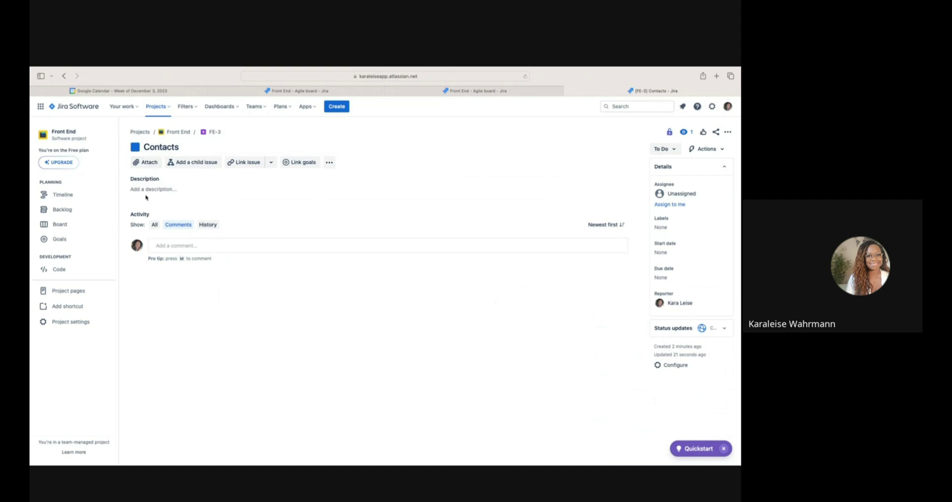
click(98, 208)
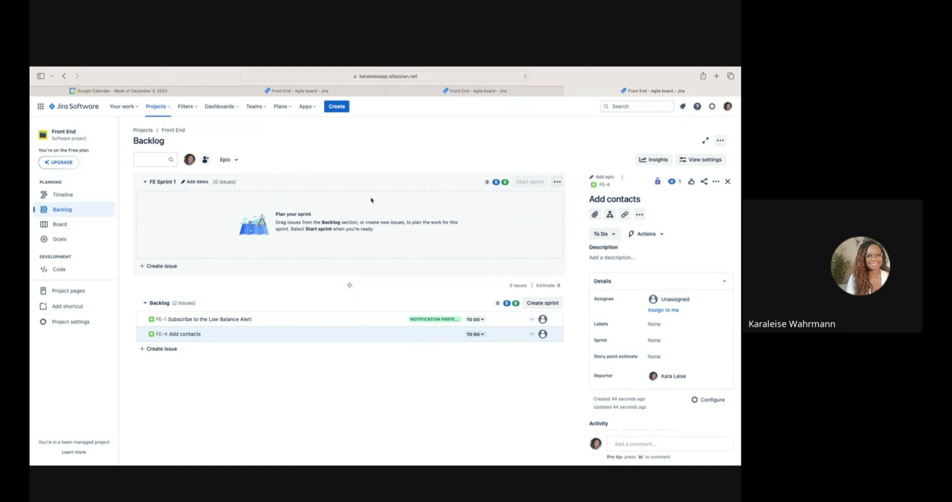
Assign FE-4 'Add contacts' to the FE-3 Contacts epic and open its details
key(Escape)
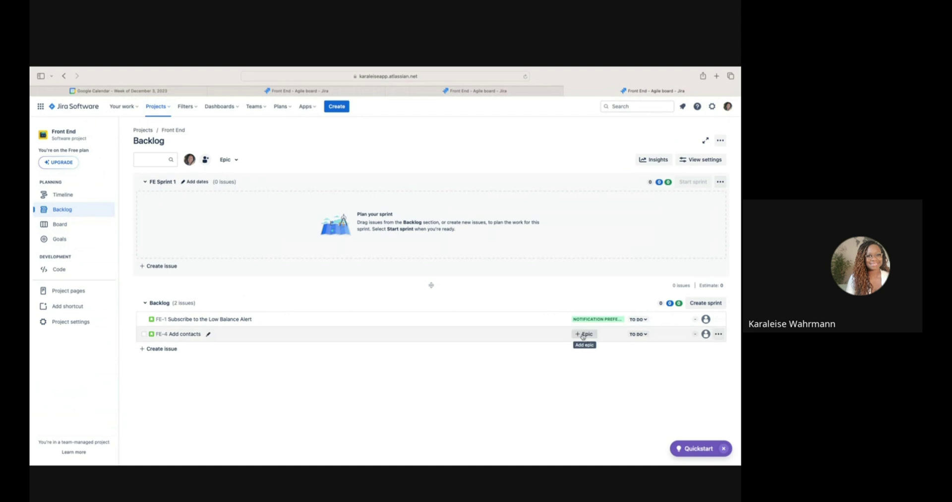
click(583, 333)
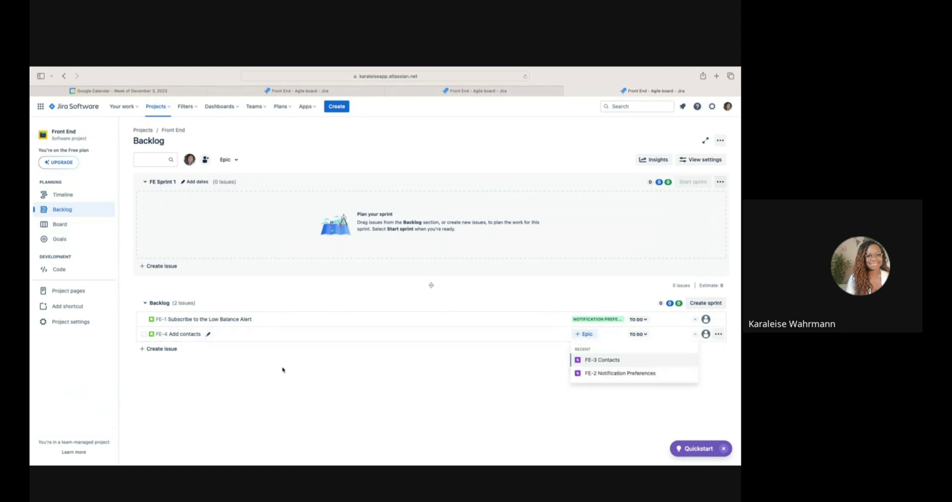
click(594, 361)
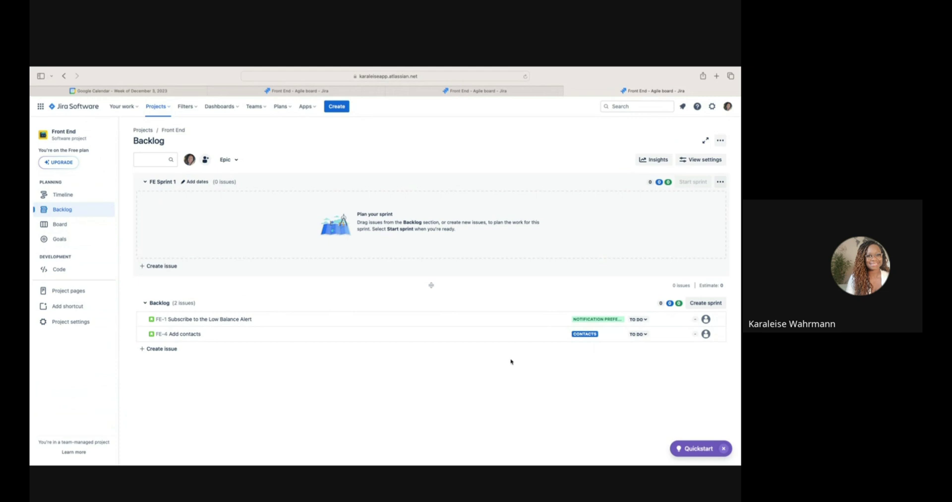
click(429, 335)
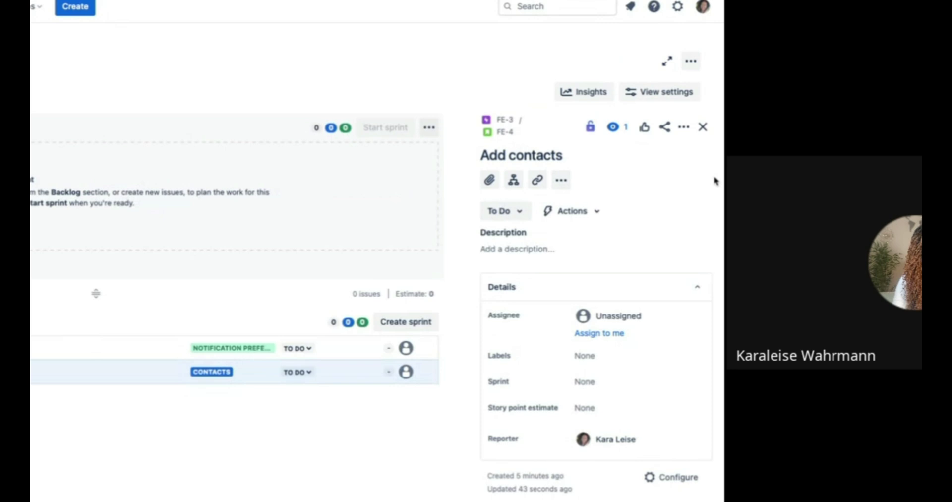
Open the FE-3 Contacts epic page from FE-4's parent link and start its description
click(513, 120)
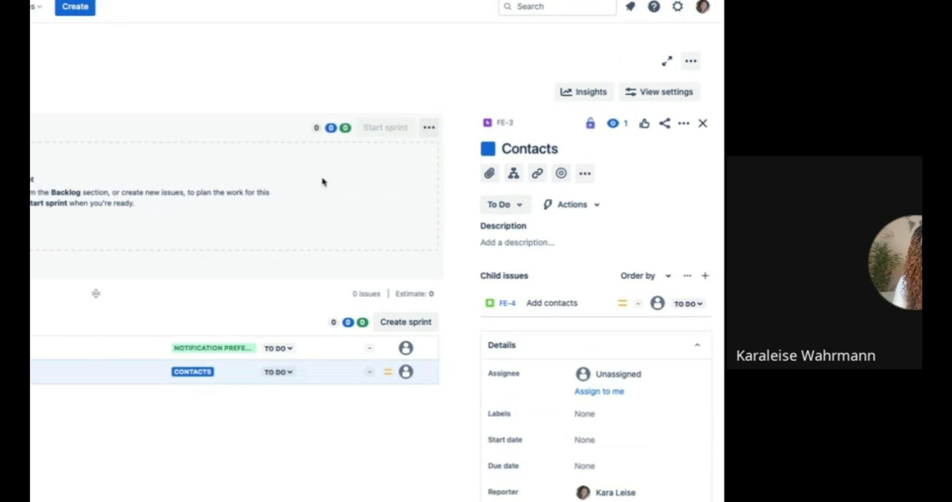
click(498, 124)
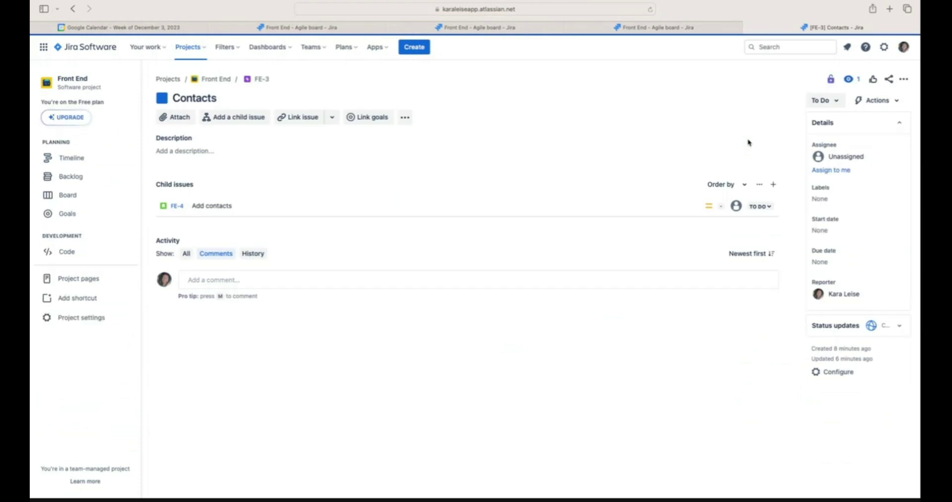
click(203, 155)
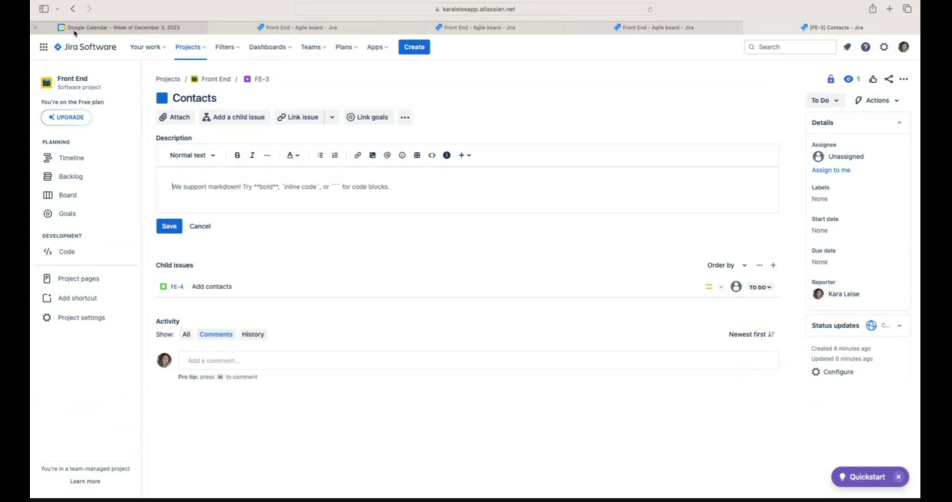
Close the FE-3 Contacts epic tab with Cmd+W to get back to the Front End backlog
key(super+w)
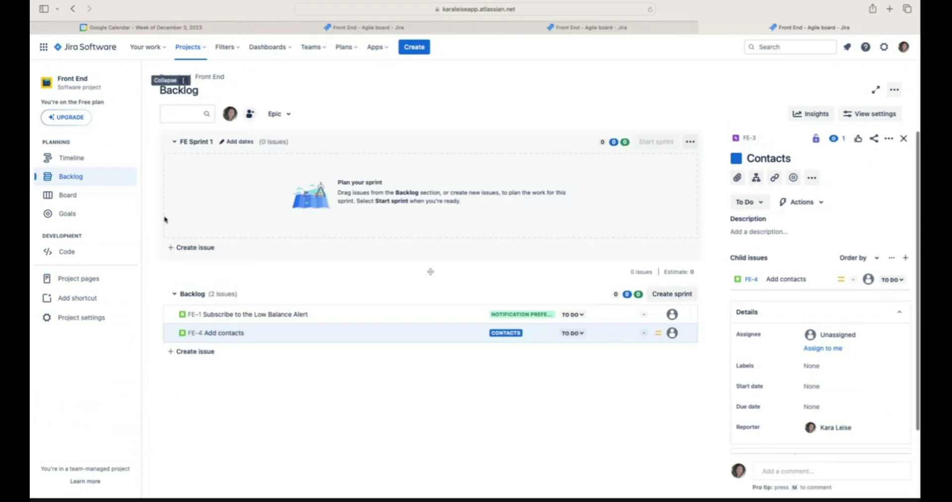
Select FE-1 and open its parent epic FE-2 Notification Preferences on its full page
click(503, 315)
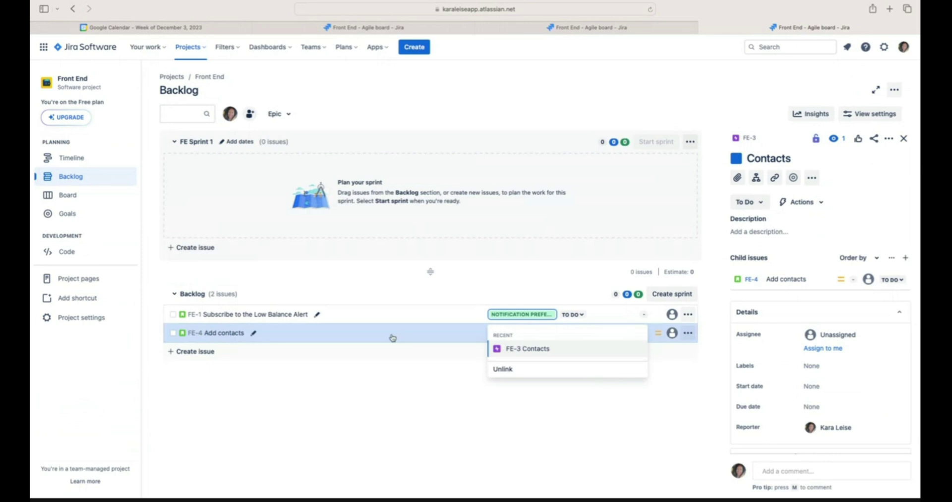
click(382, 313)
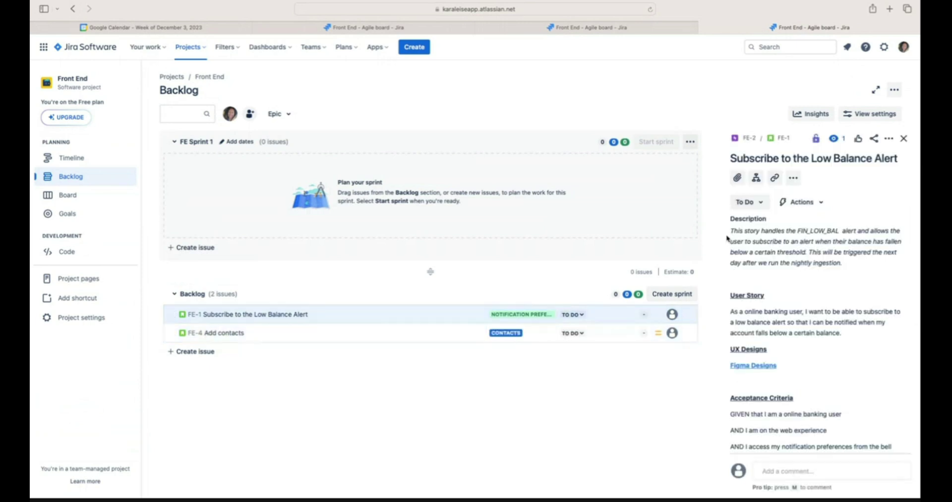
click(747, 141)
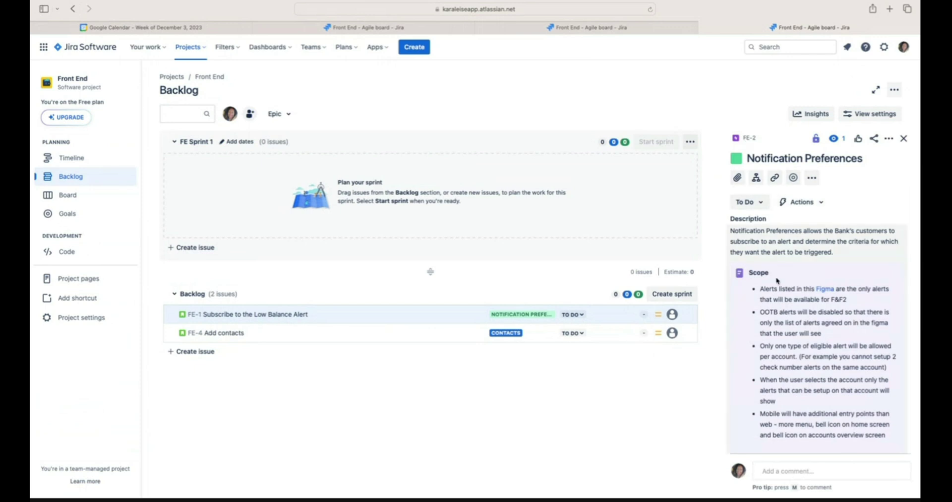
click(749, 139)
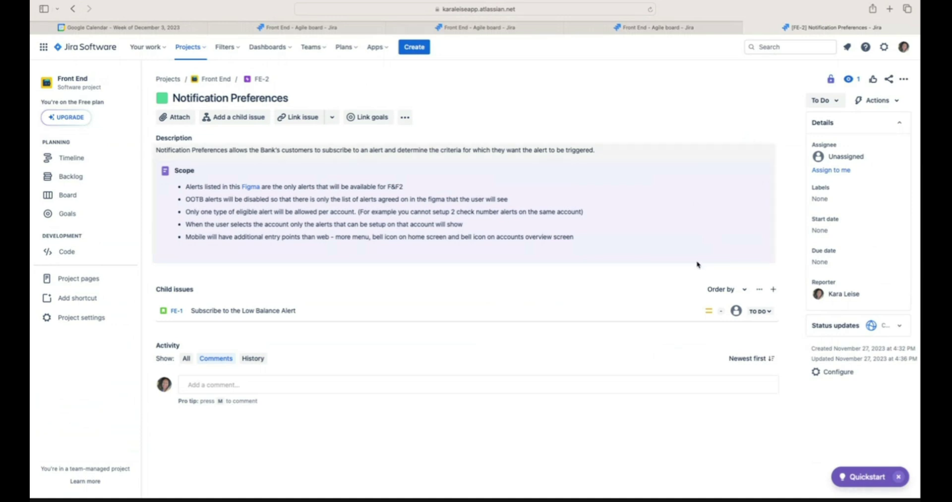
Open the FE-1 Subscribe to the Low Balance Alert story, then return to the Front End backlog
click(250, 311)
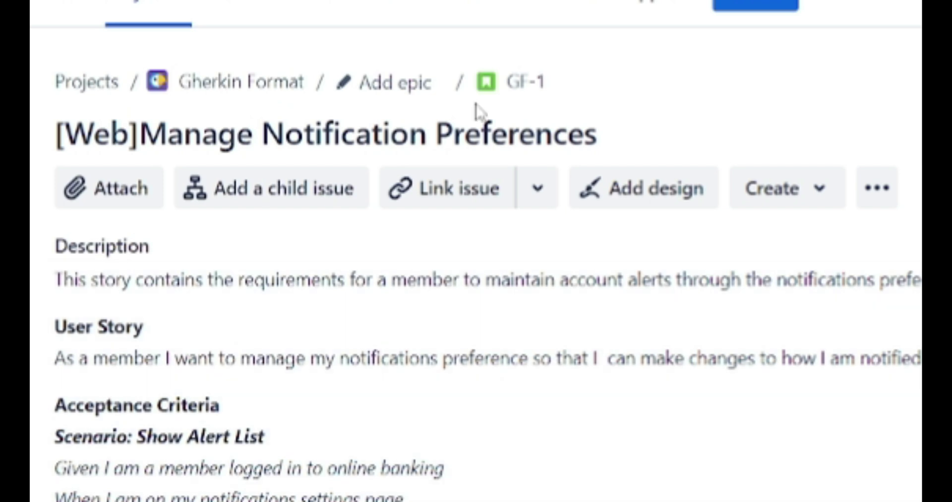
click(382, 99)
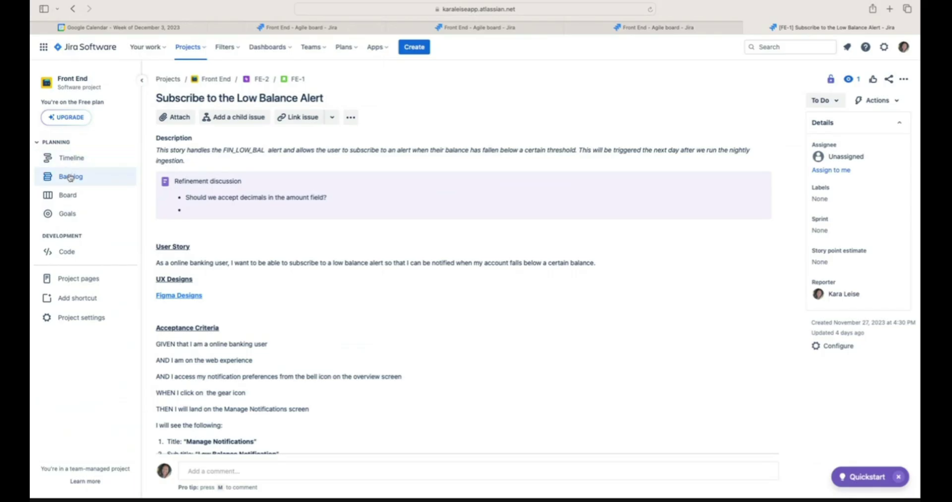
click(71, 178)
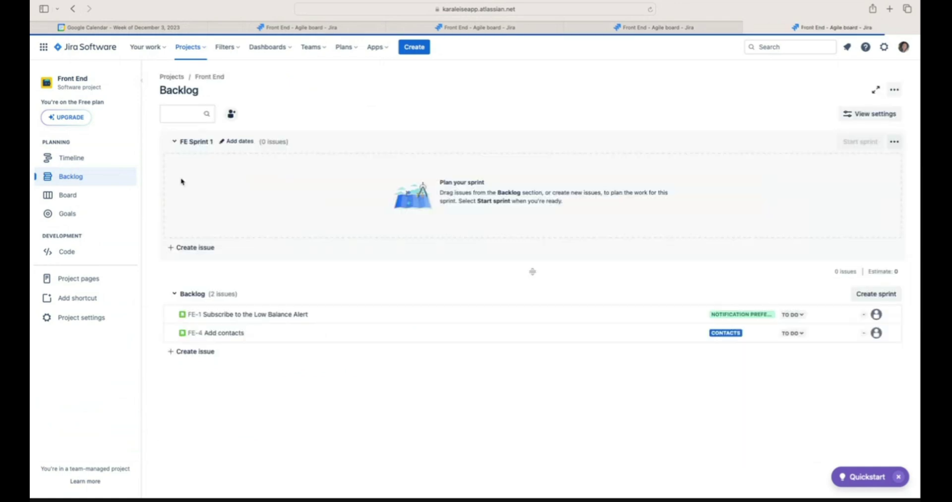
Create story FE-5 'New story' in the backlog and open its details panel
click(206, 355)
text(New story)
key(Return)
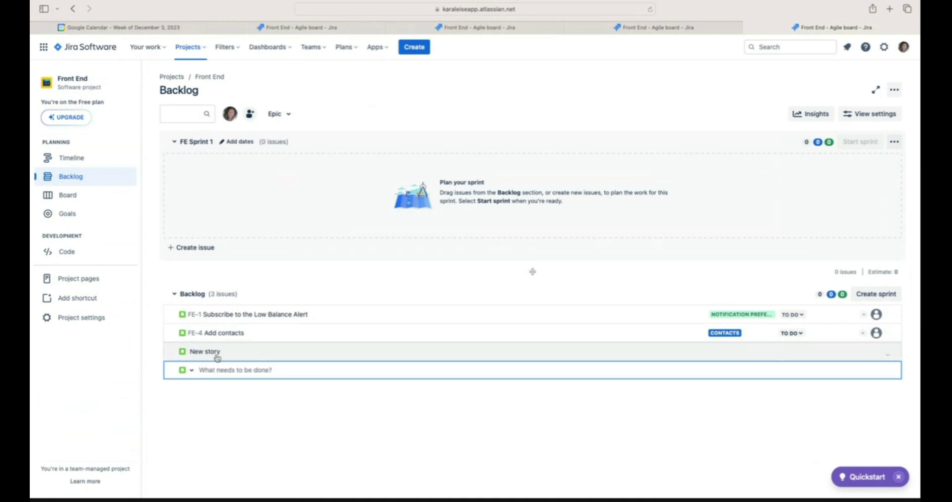
key(Escape)
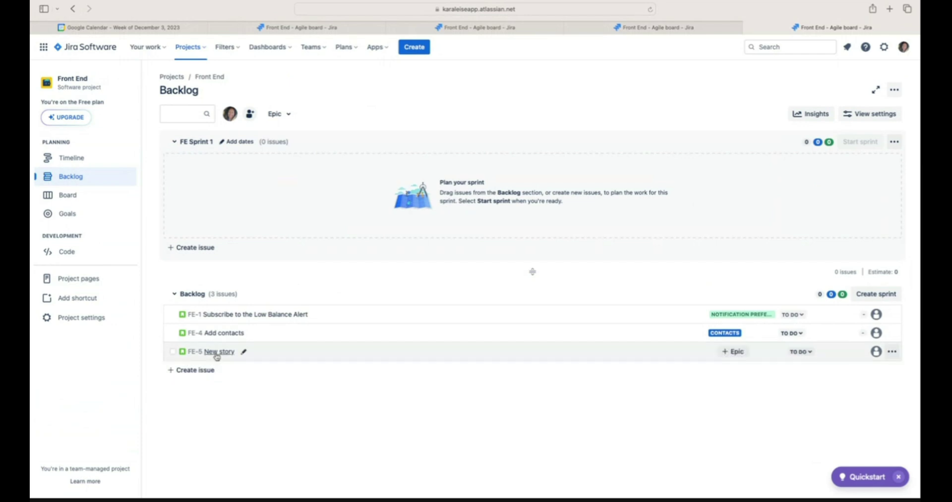
click(217, 354)
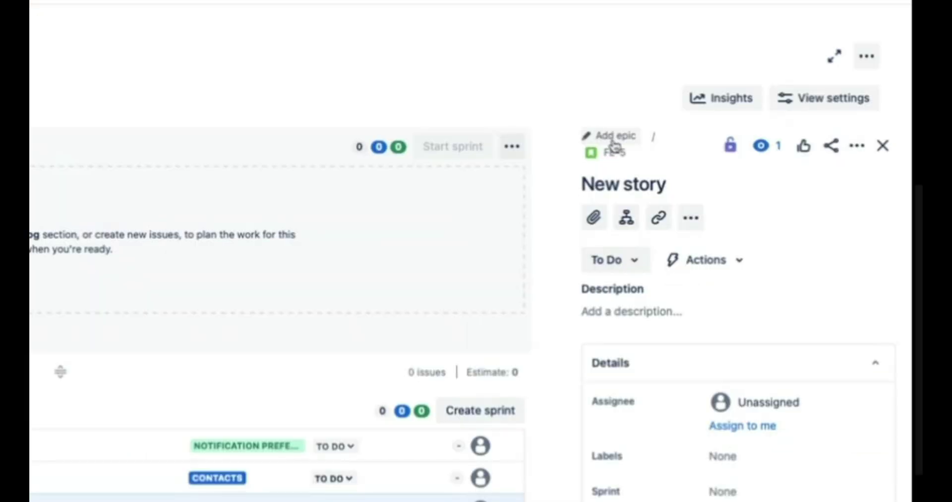
click(603, 140)
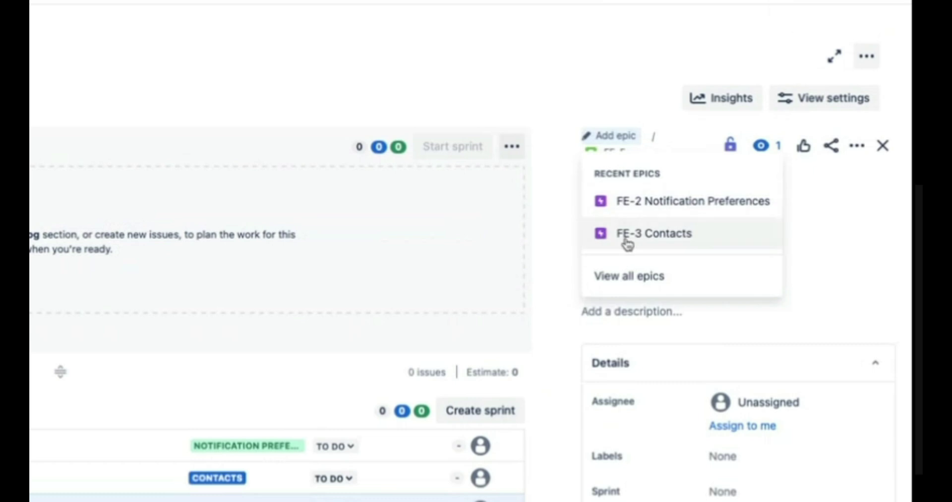
click(425, 68)
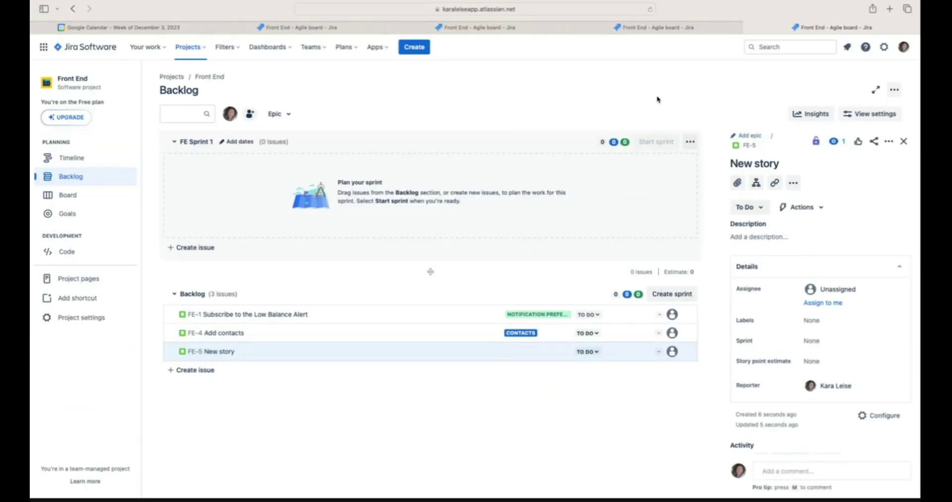
click(403, 52)
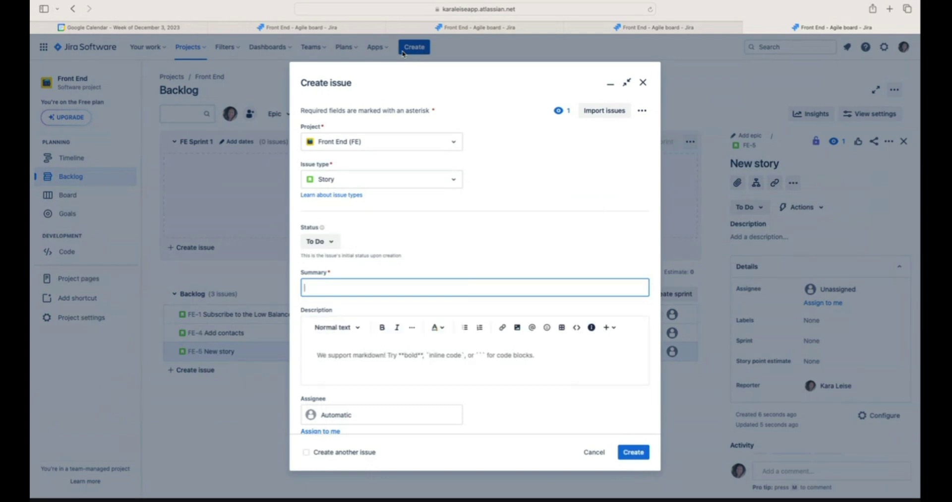
key(Escape)
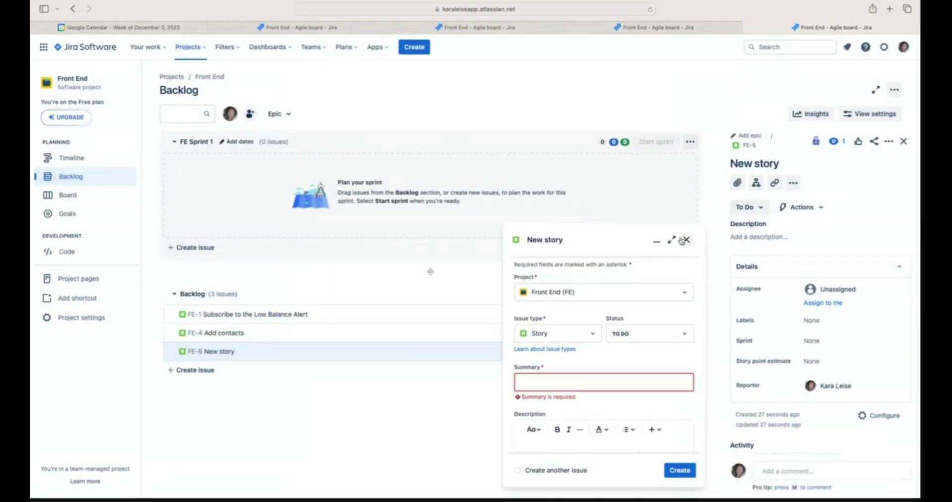
click(685, 240)
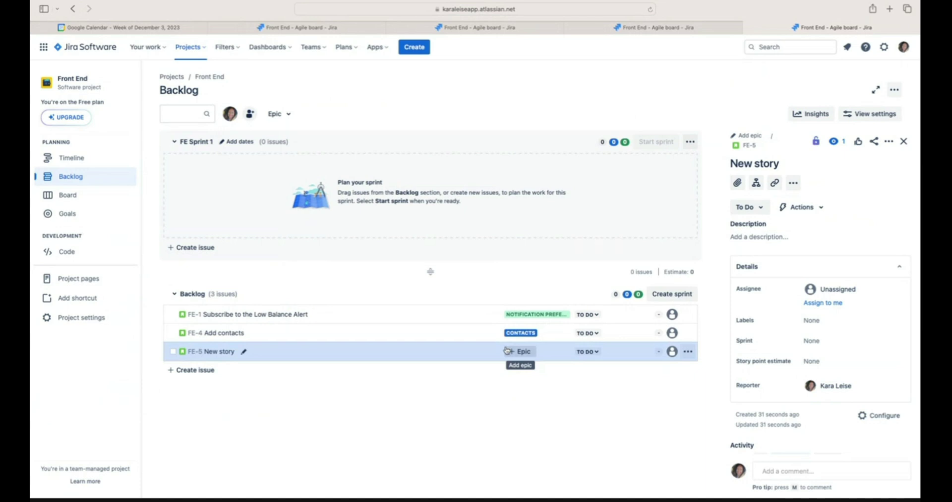
click(529, 333)
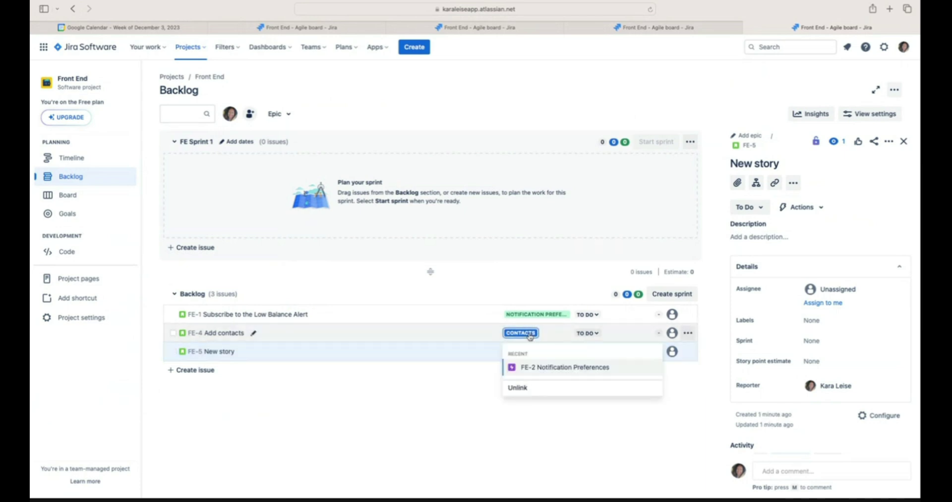
click(529, 333)
click(529, 333)
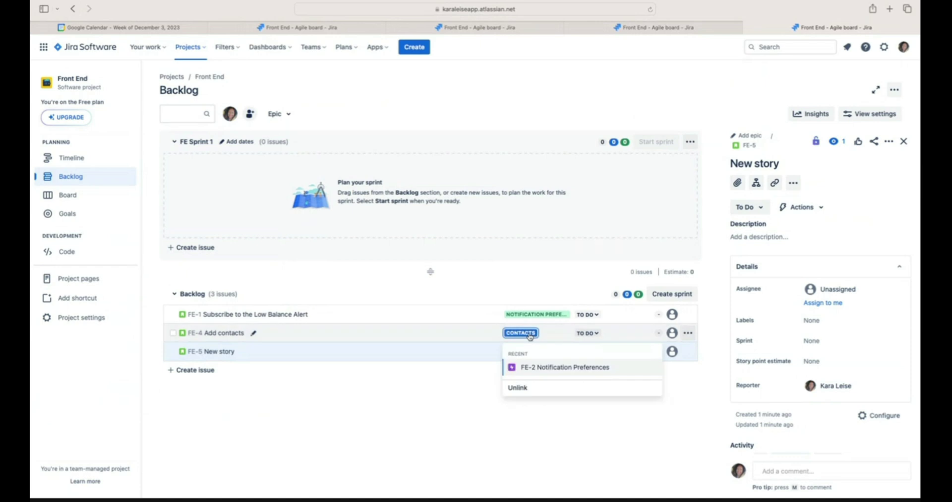
click(527, 367)
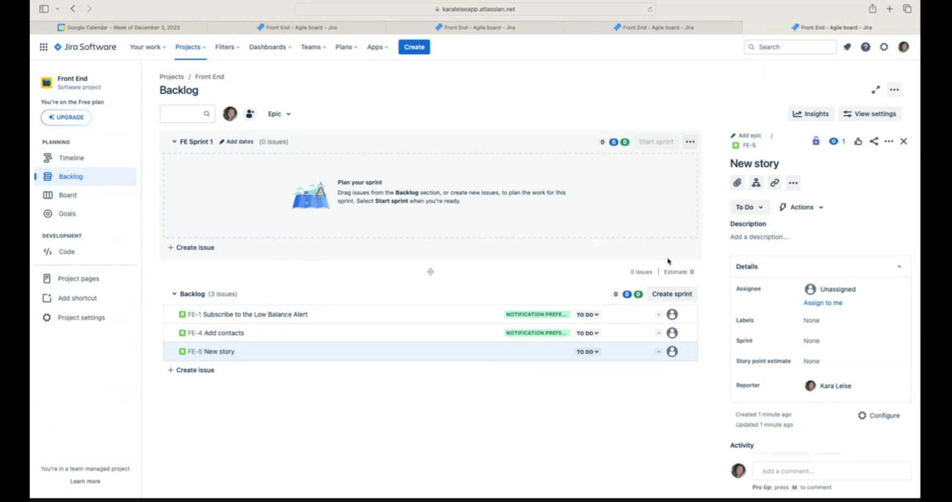
click(546, 334)
click(534, 367)
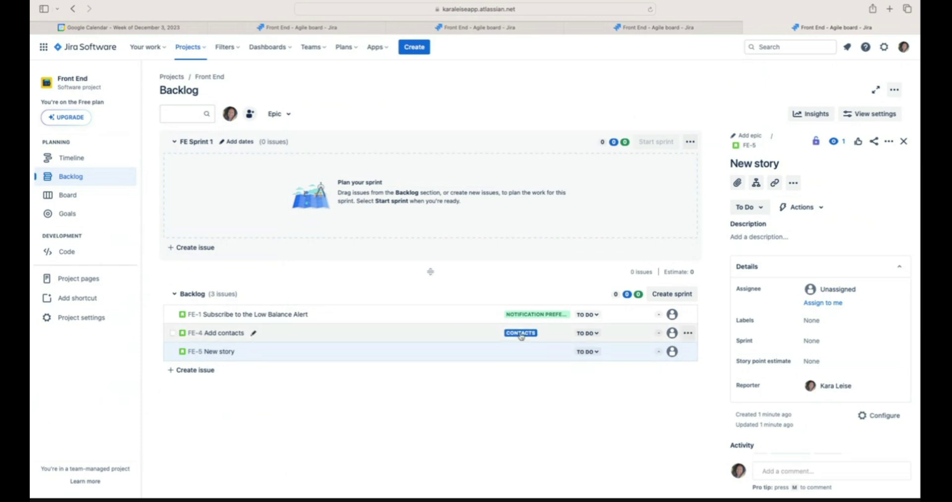
mouse_move(526, 354)
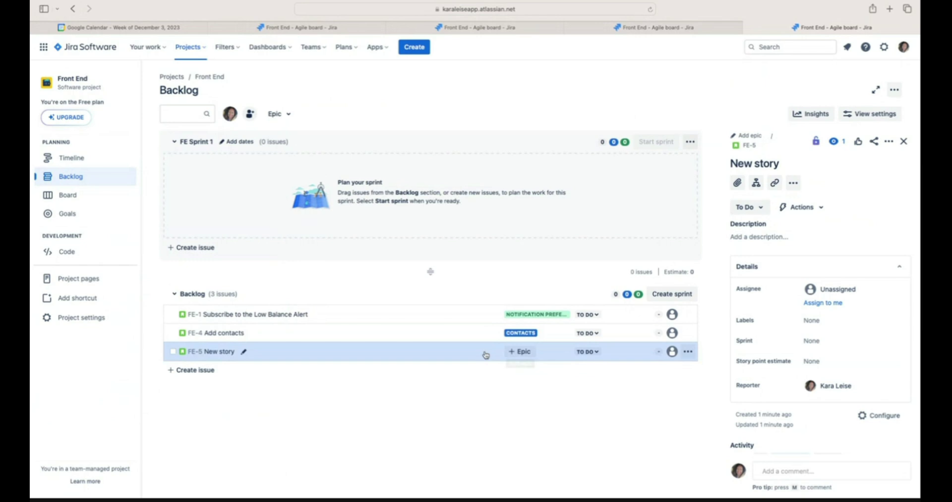
Select FE-4 Add contacts and open its parent epic FE-3 Contacts as a full page
click(213, 336)
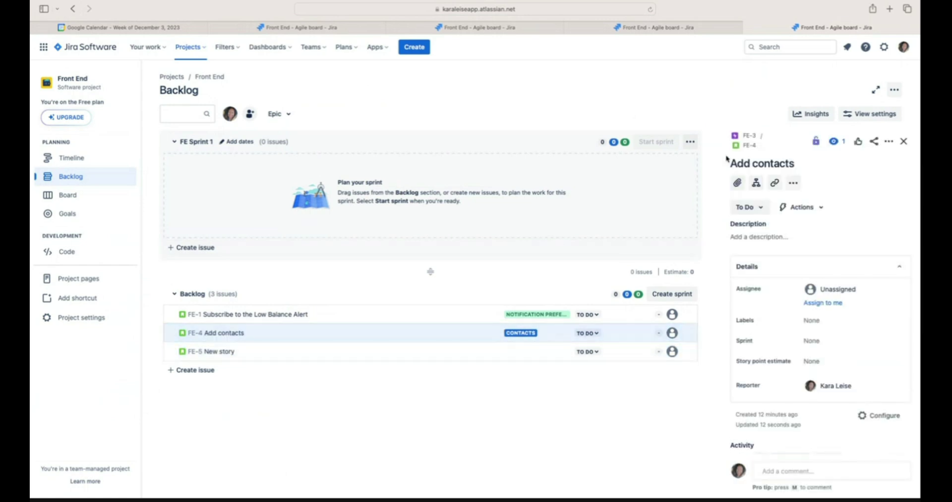
click(748, 137)
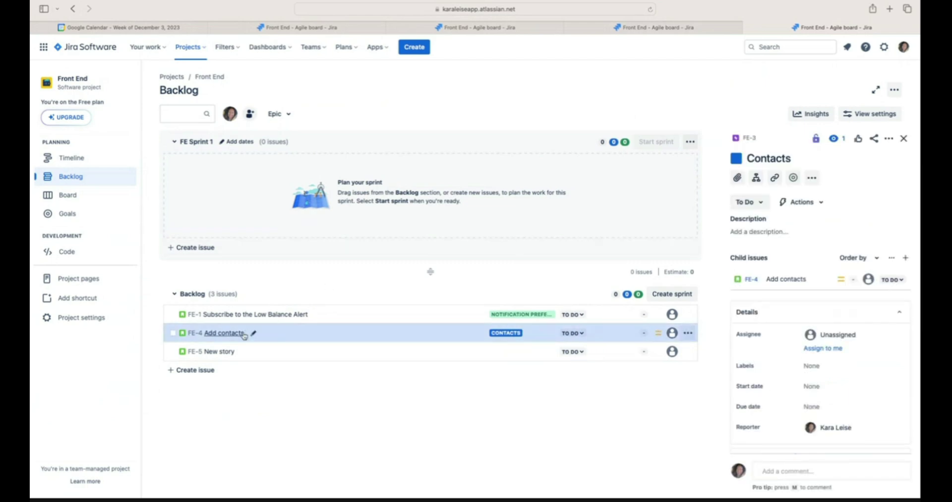
click(748, 139)
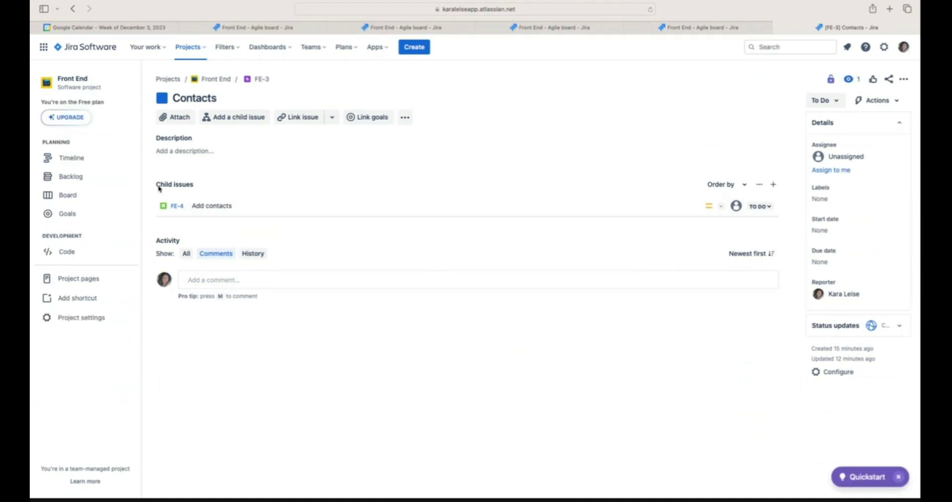
Go back to the Front End project backlog from the Planning sidebar
mouse_move(204, 210)
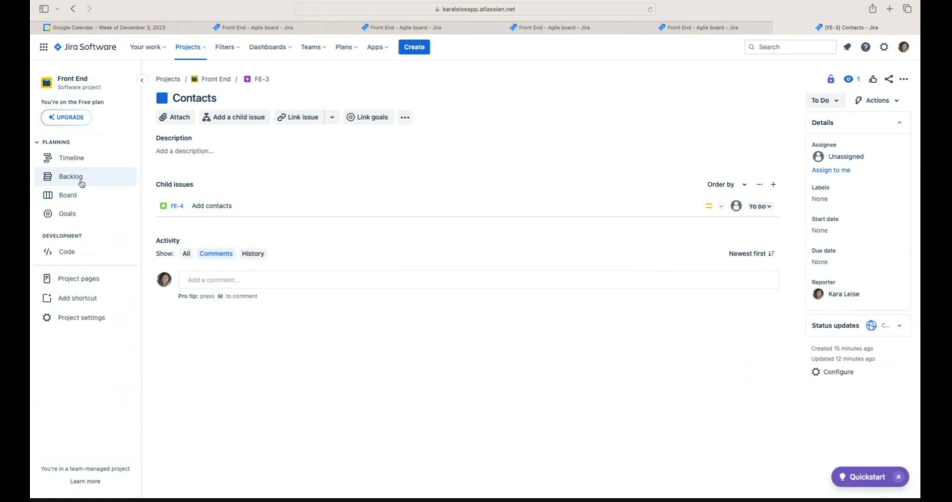
click(71, 176)
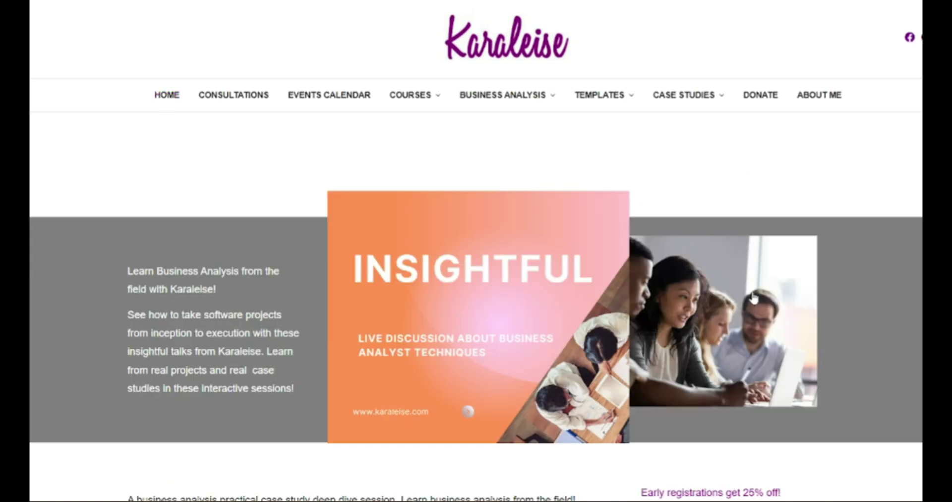
Scroll through the Insightful event's $95 Business Analyst Interview Case Study details
scroll(753, 297, down, 2)
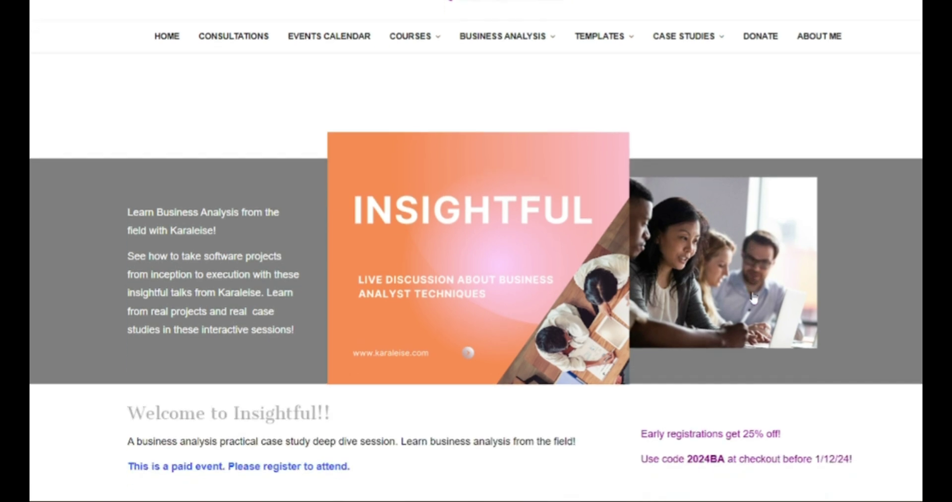
scroll(754, 297, down, 4)
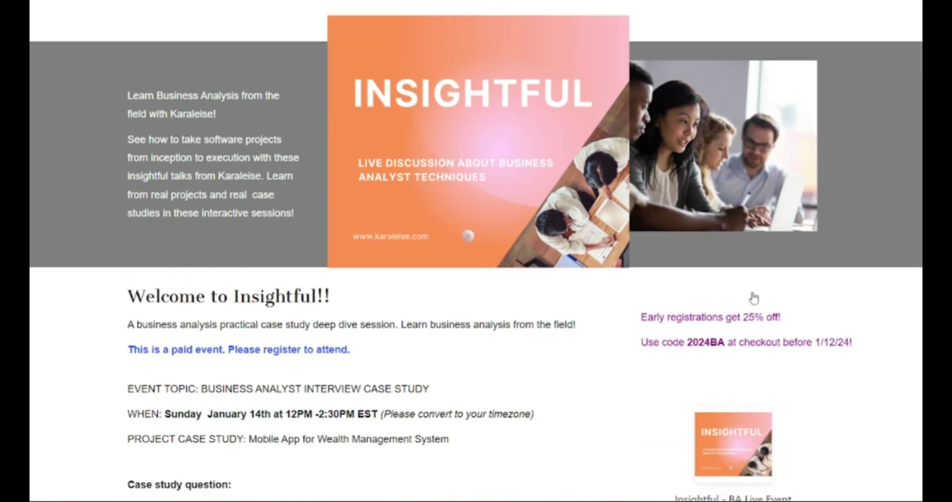
scroll(753, 296, down, 4)
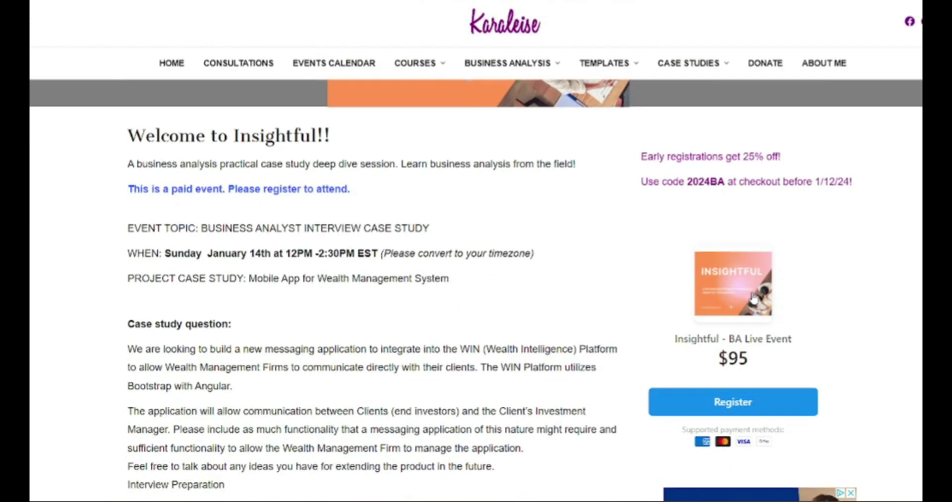
scroll(754, 296, down, 4)
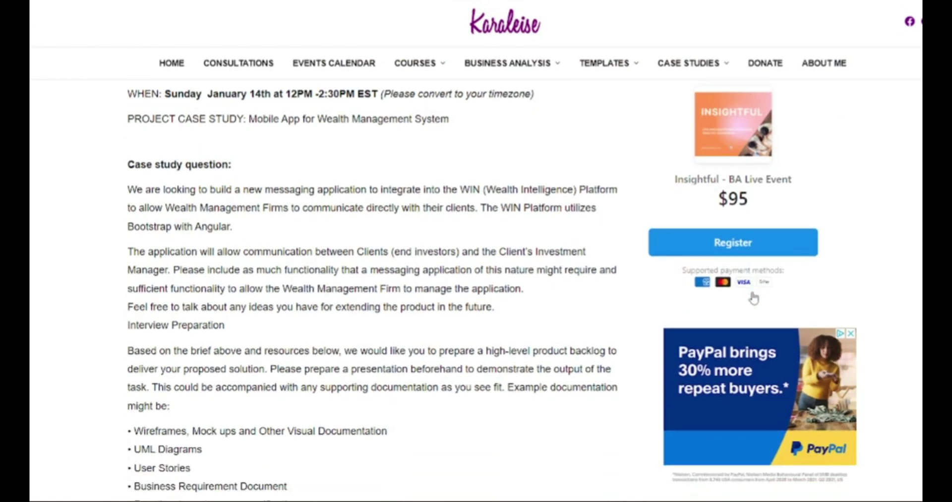
scroll(754, 296, down, 9)
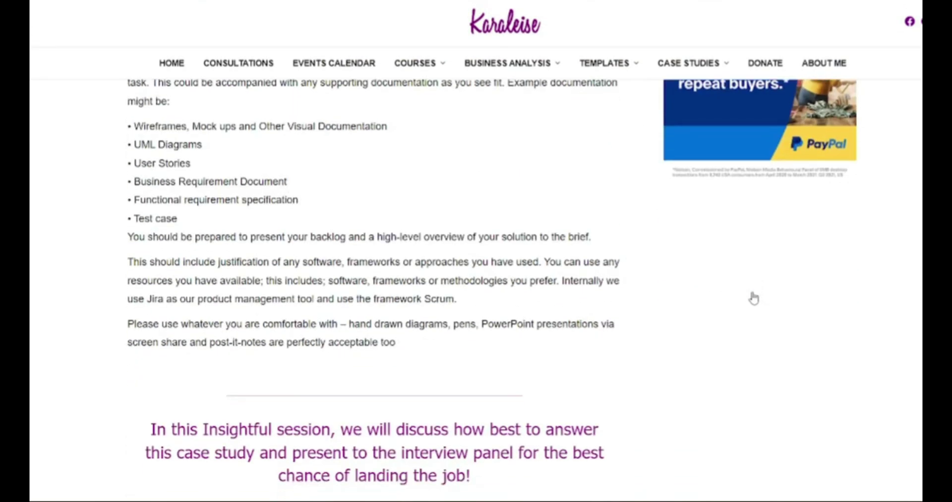
scroll(753, 297, down, 1)
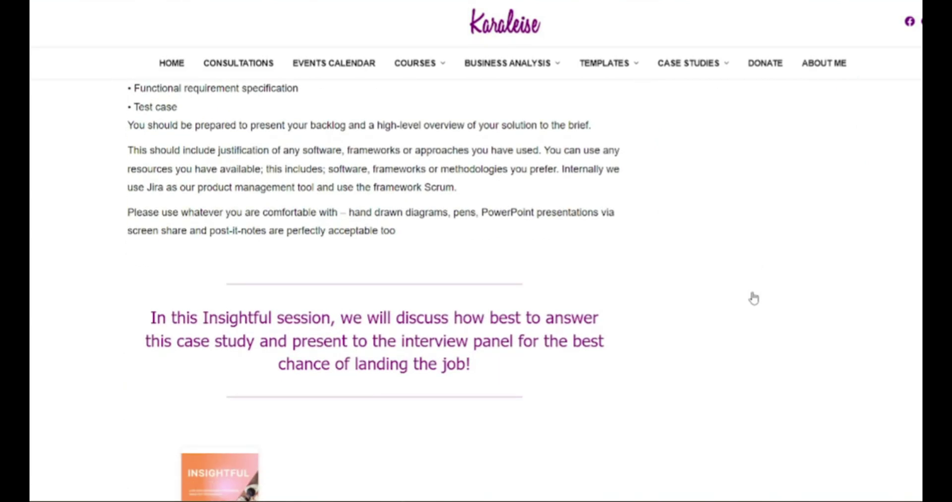
scroll(754, 298, down, 1)
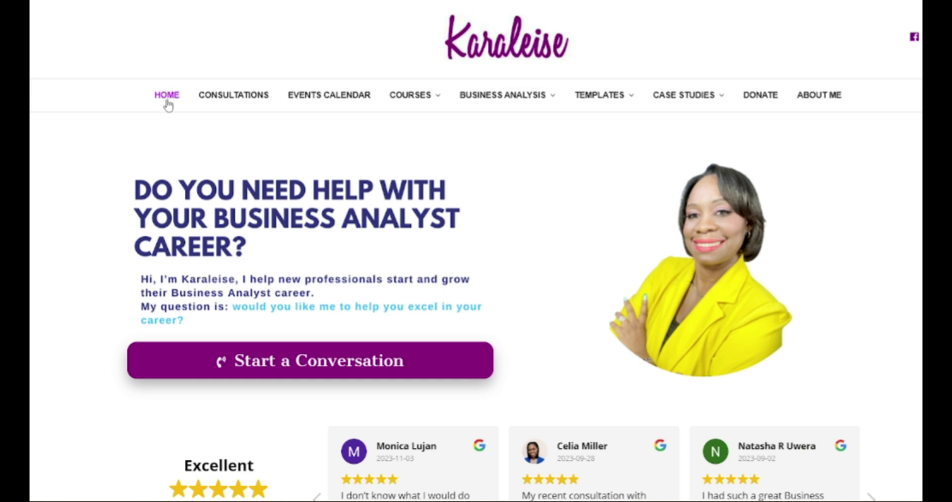
Show the events calendar for January 2024 and expand the Insightful Mobile App Case Study card
click(320, 95)
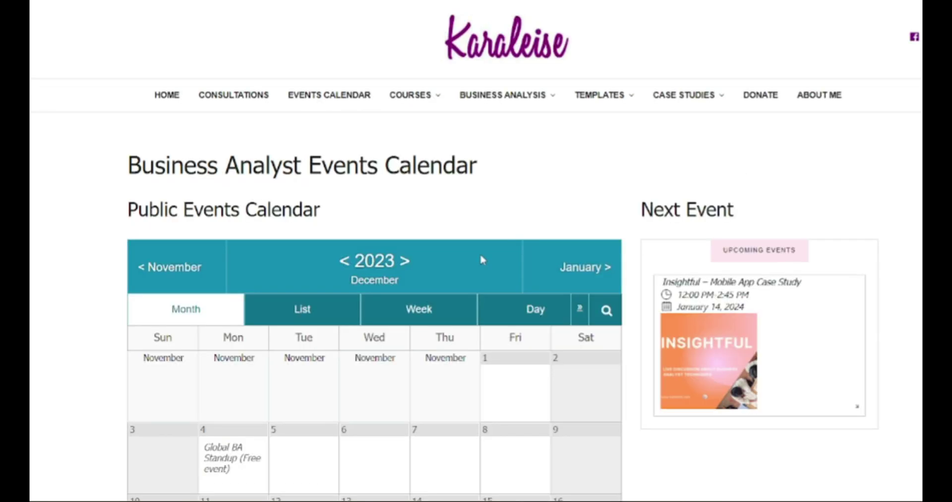
click(609, 270)
scroll(612, 275, down, 1)
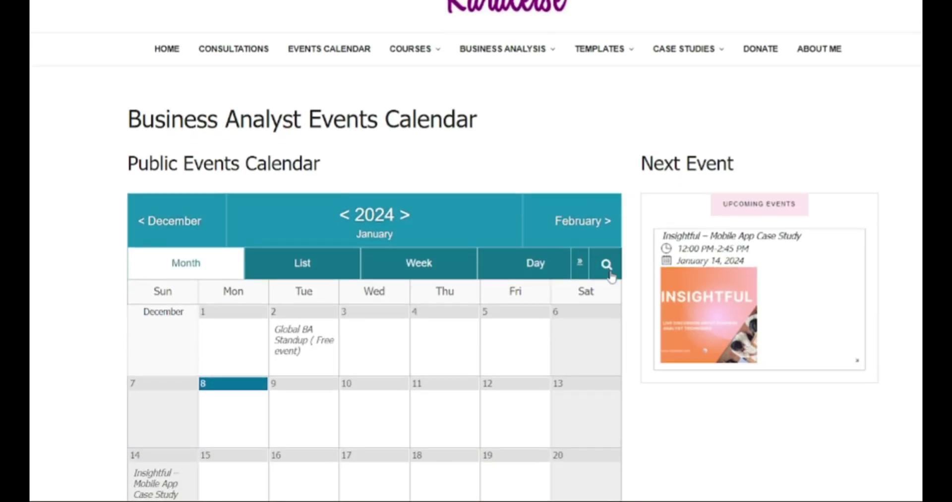
scroll(611, 276, down, 2)
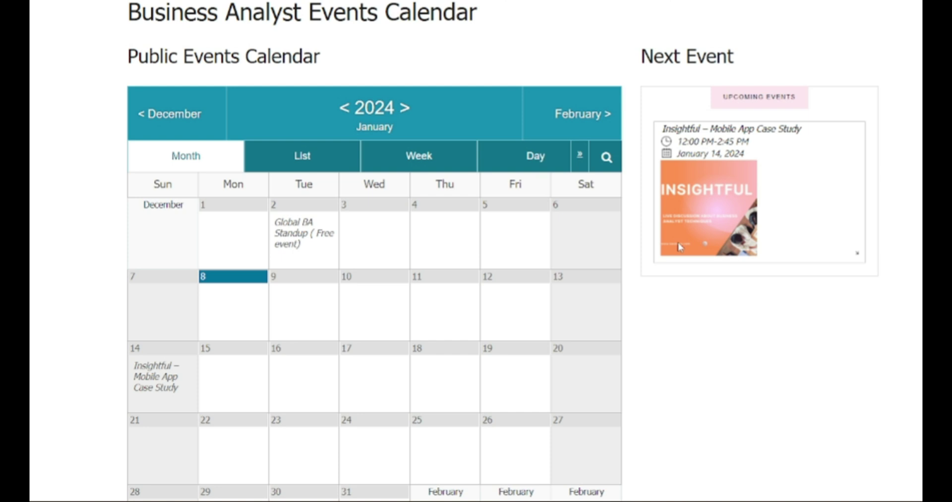
click(857, 254)
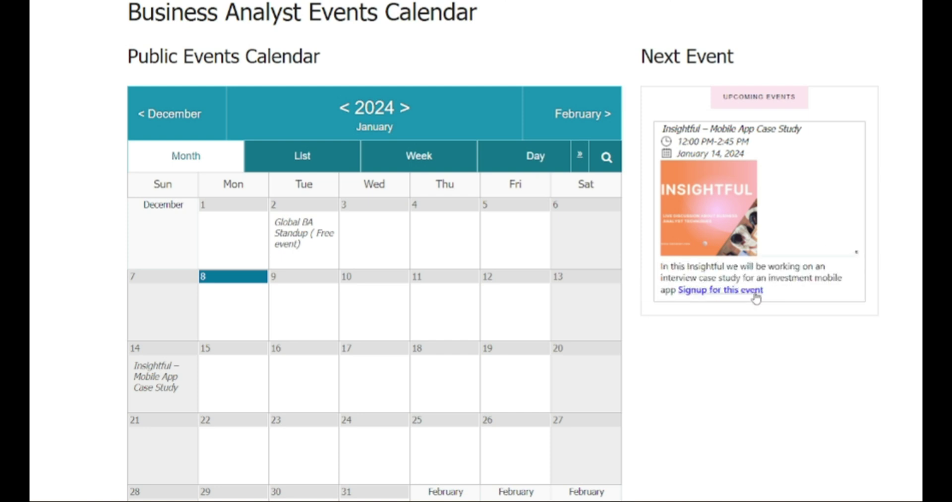